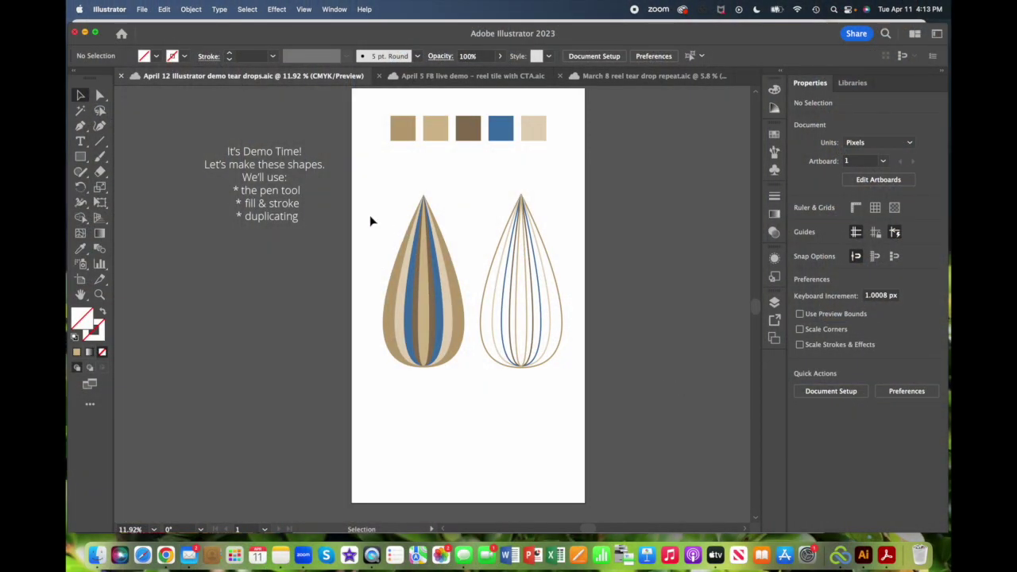
Move both example teardrops onto the left pasteboard, leaving only the five colour swatches on the artboard.
{"action": "left_click_drag", "start_coordinate": [369, 215], "coordinate": [572, 302]}
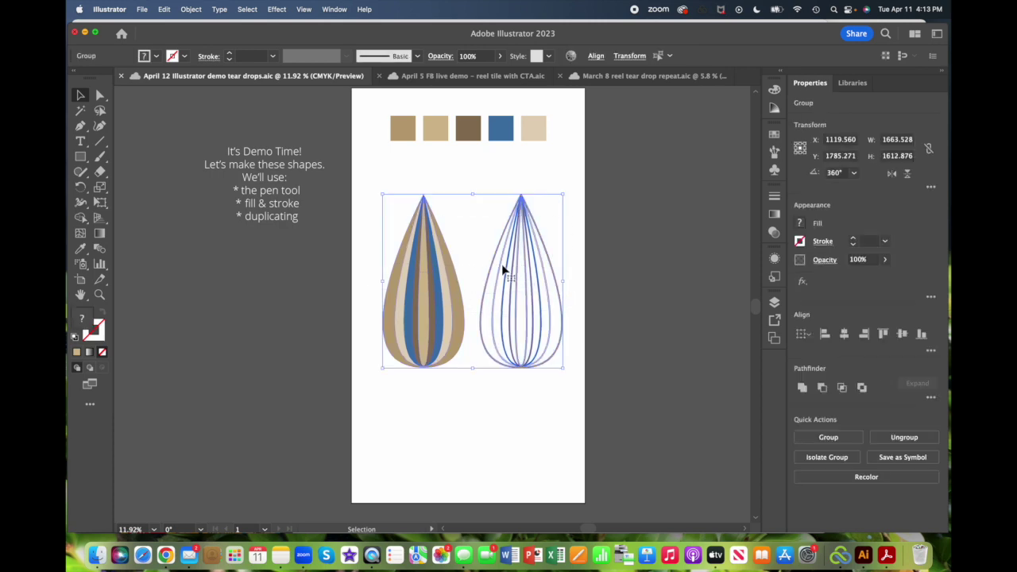
{"action": "left_click_drag", "start_coordinate": [503, 271], "coordinate": [269, 332]}
{"action": "left_click", "coordinate": [412, 317]}
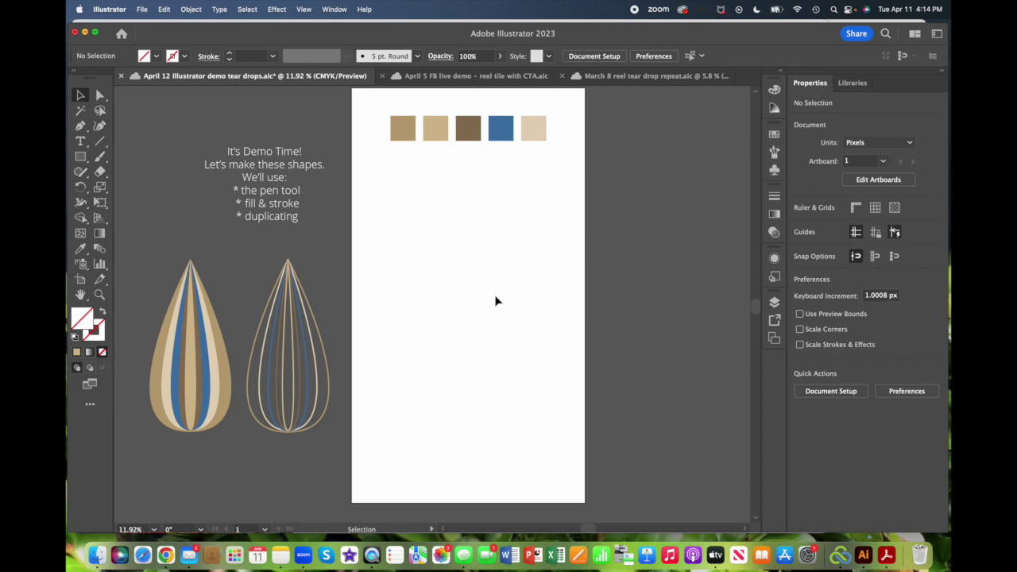
{"action": "scroll", "coordinate": [495, 299], "scroll_direction": "down", "scroll_amount": 1}
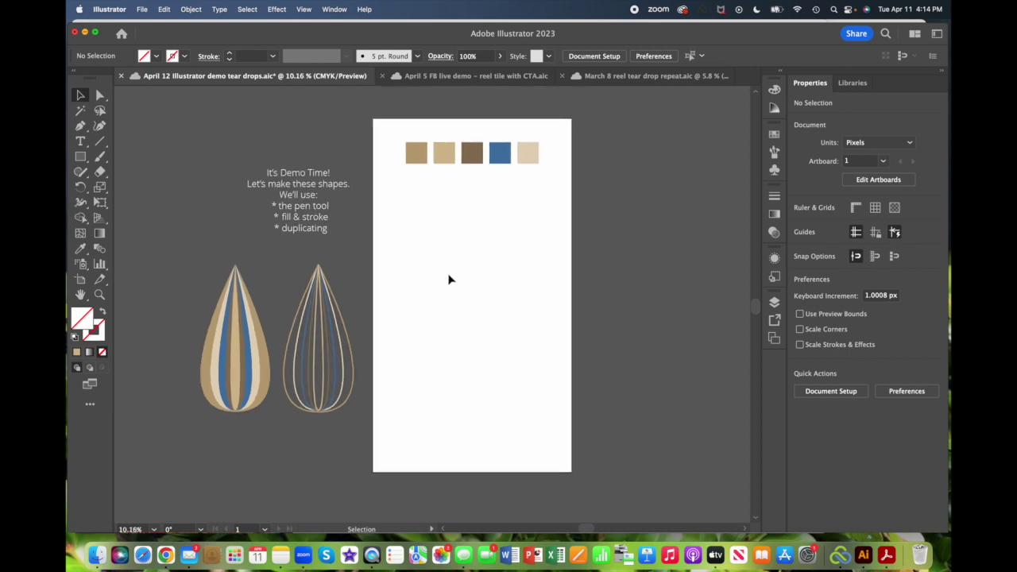
{"action": "scroll", "coordinate": [476, 293], "scroll_direction": "up", "scroll_amount": 1}
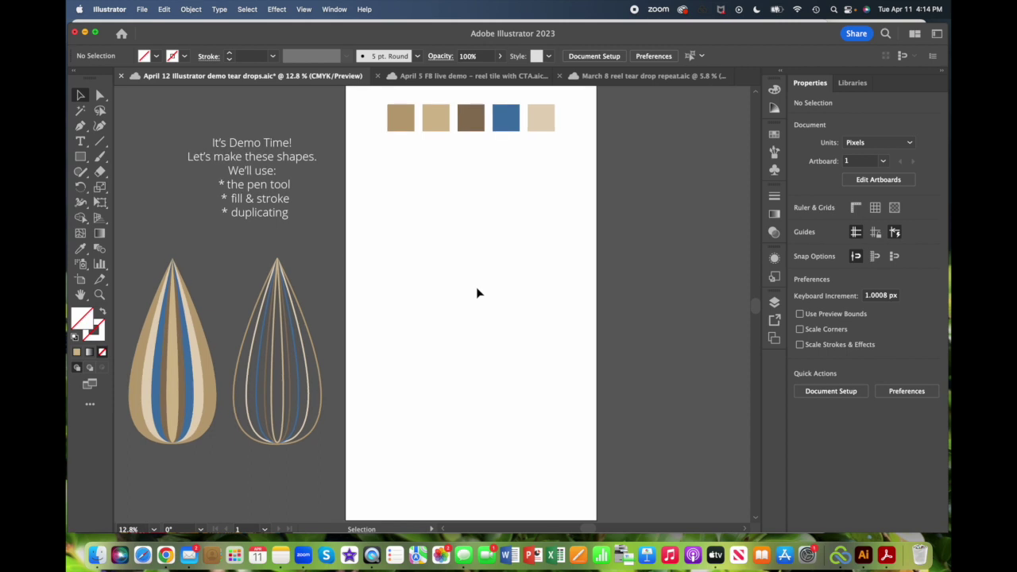
Draw a closed teardrop path with the Pen tool: a top point, a curved bottom point, then close.
{"action": "left_click", "coordinate": [80, 126]}
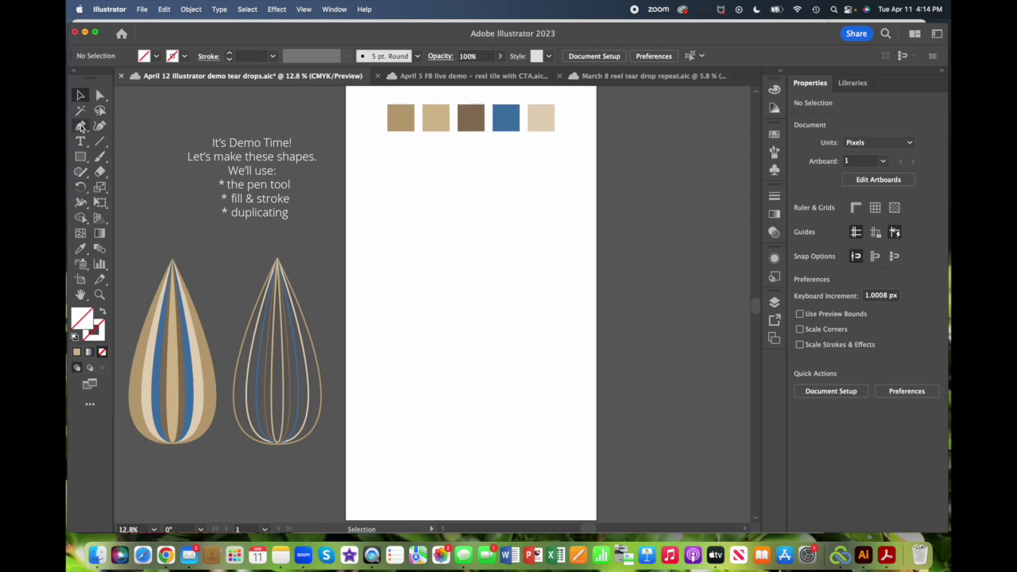
{"action": "left_click", "coordinate": [464, 210]}
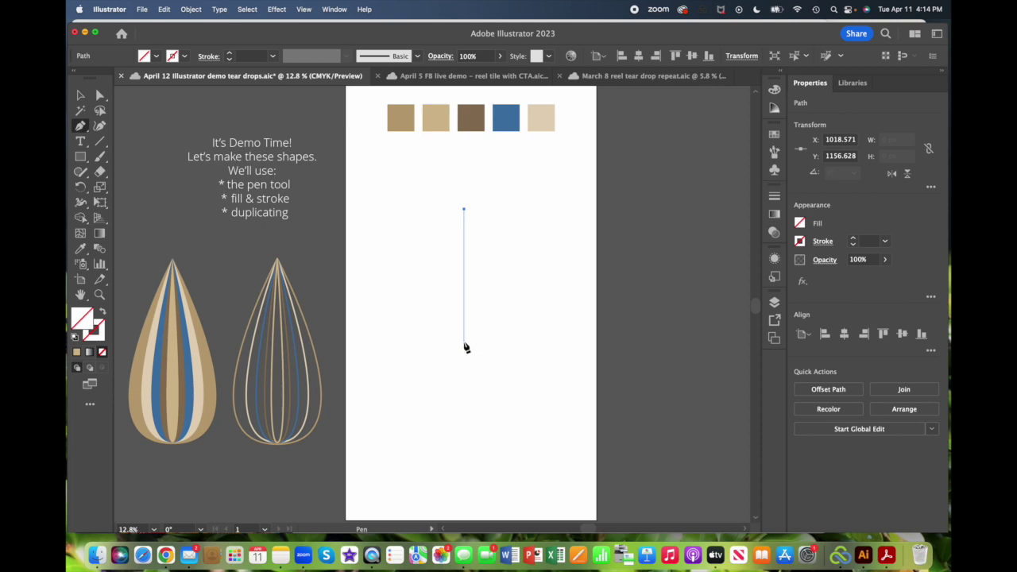
{"action": "left_click_drag", "start_coordinate": [464, 341], "coordinate": [534, 341]}
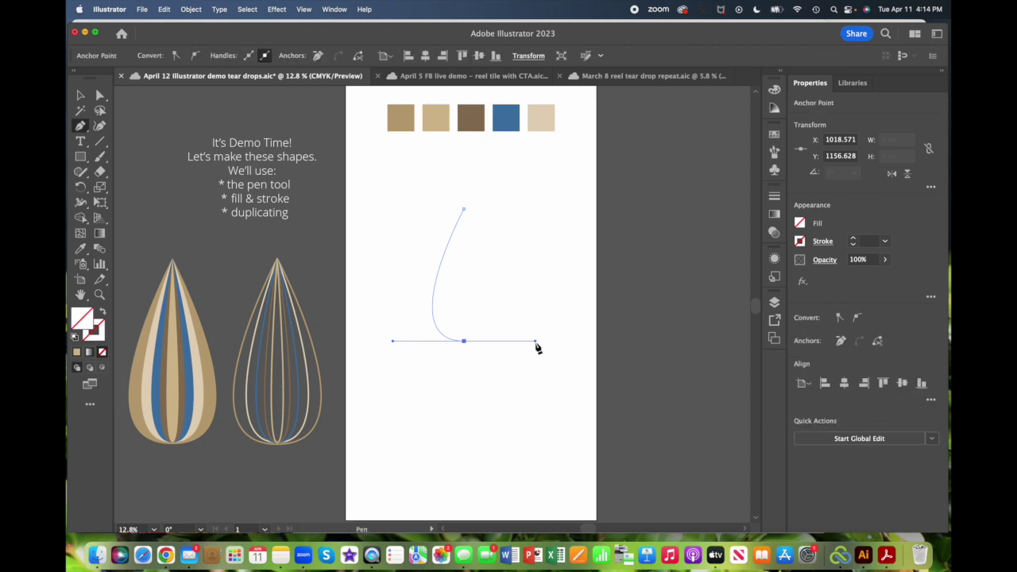
{"action": "left_click", "coordinate": [465, 211]}
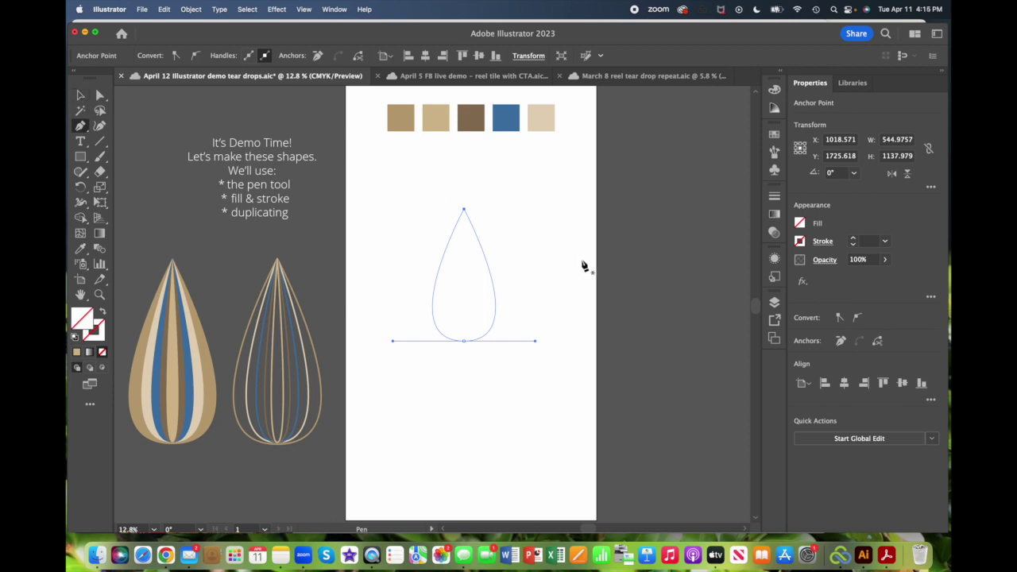
Fill the new teardrop with the tan swatch from the Swatches panel, with no stroke.
{"action": "key", "text": "v"}
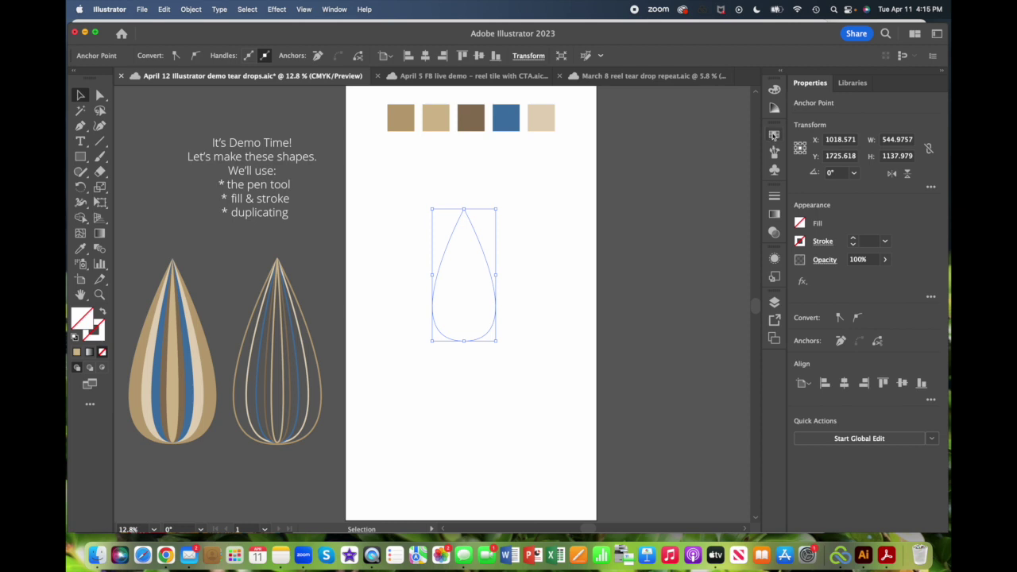
{"action": "left_click", "coordinate": [335, 9]}
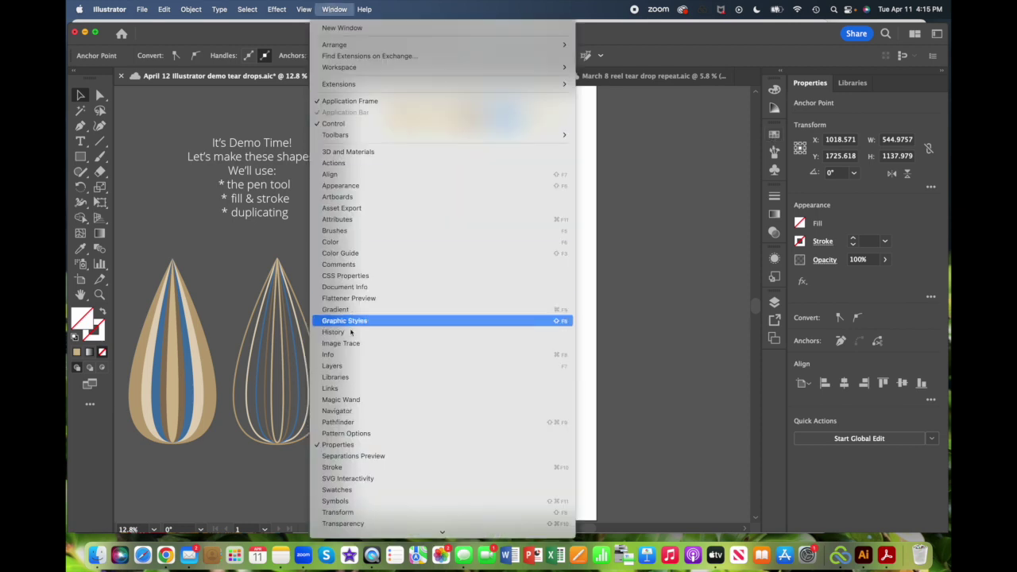
{"action": "left_click", "coordinate": [343, 489]}
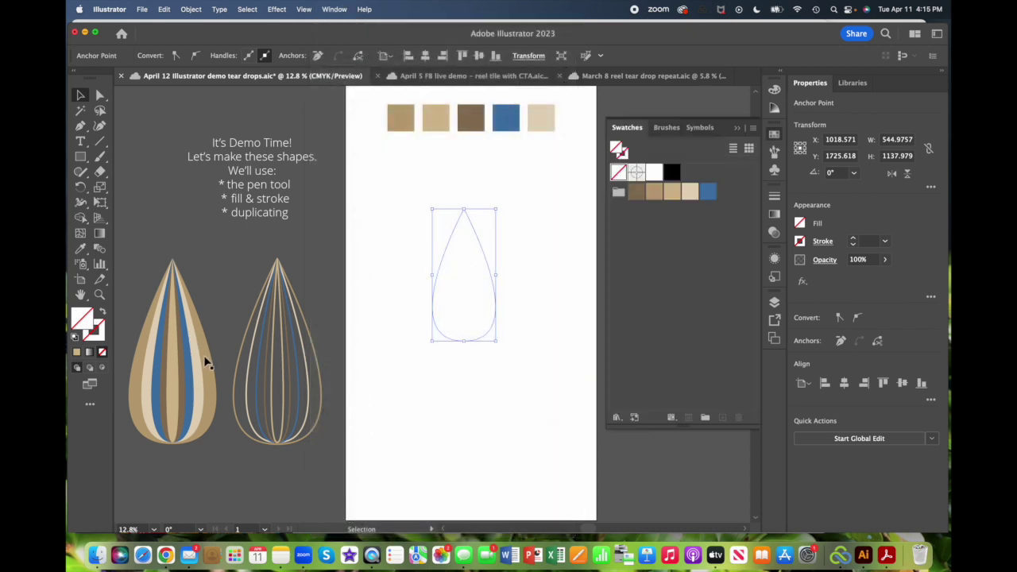
{"action": "left_click", "coordinate": [652, 194]}
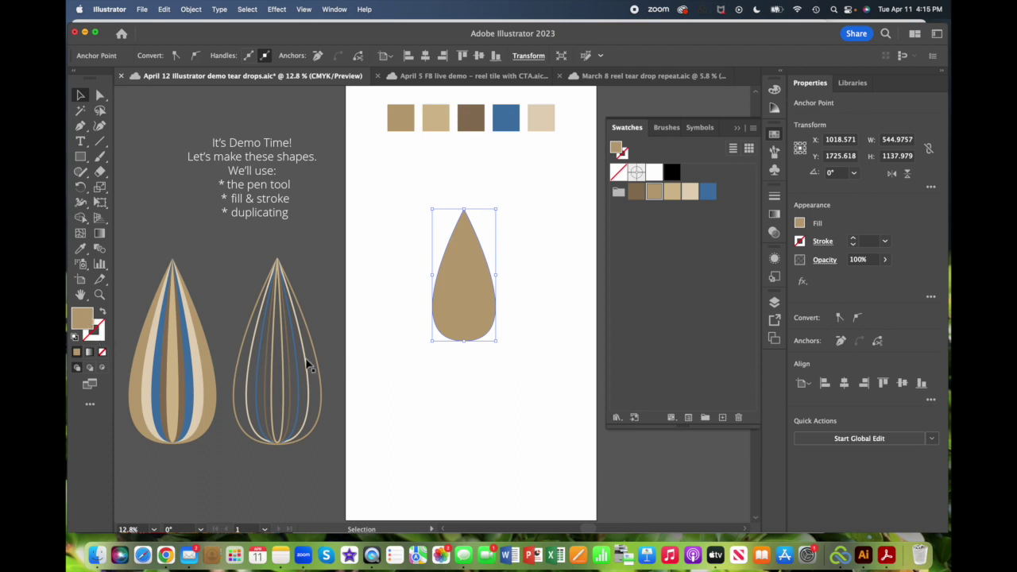
Enlarge the tan teardrop to about 785 × 1614 to match the striped example, then recentre it on the artboard.
{"action": "left_click", "coordinate": [774, 133]}
{"action": "left_click_drag", "start_coordinate": [473, 270], "coordinate": [182, 321]}
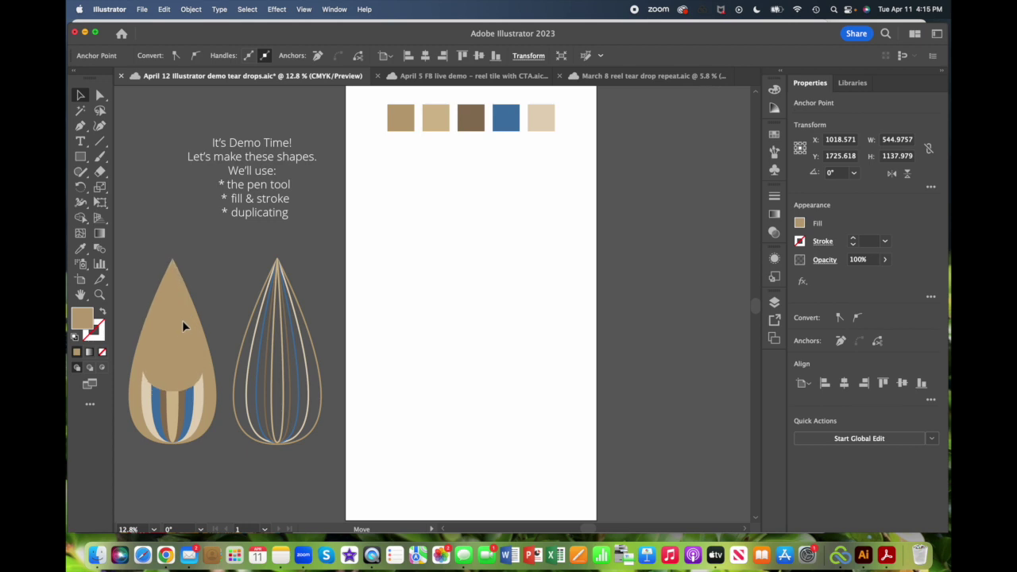
{"action": "key", "text": "v"}
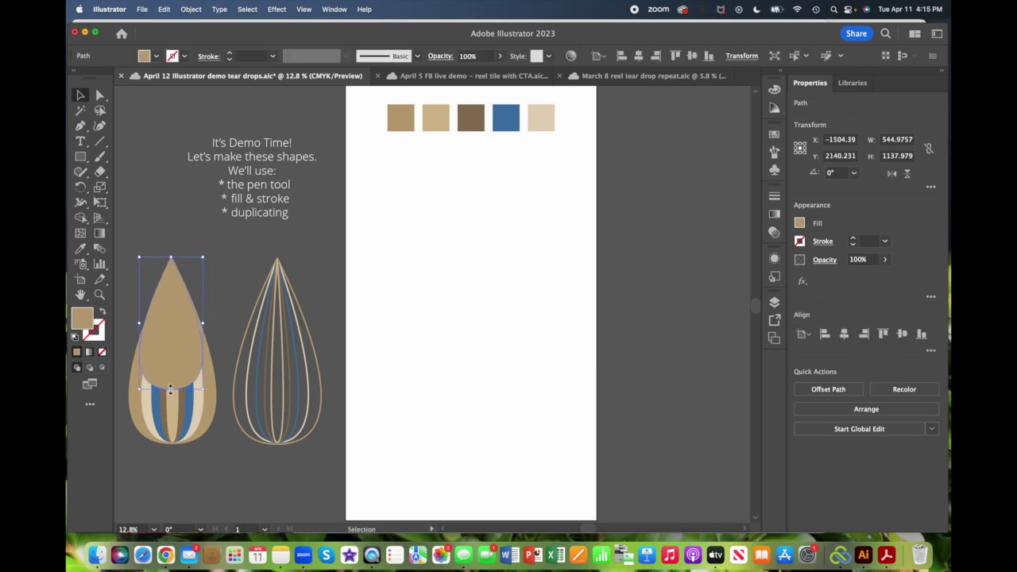
{"action": "left_click_drag", "start_coordinate": [170, 388], "coordinate": [170, 444]}
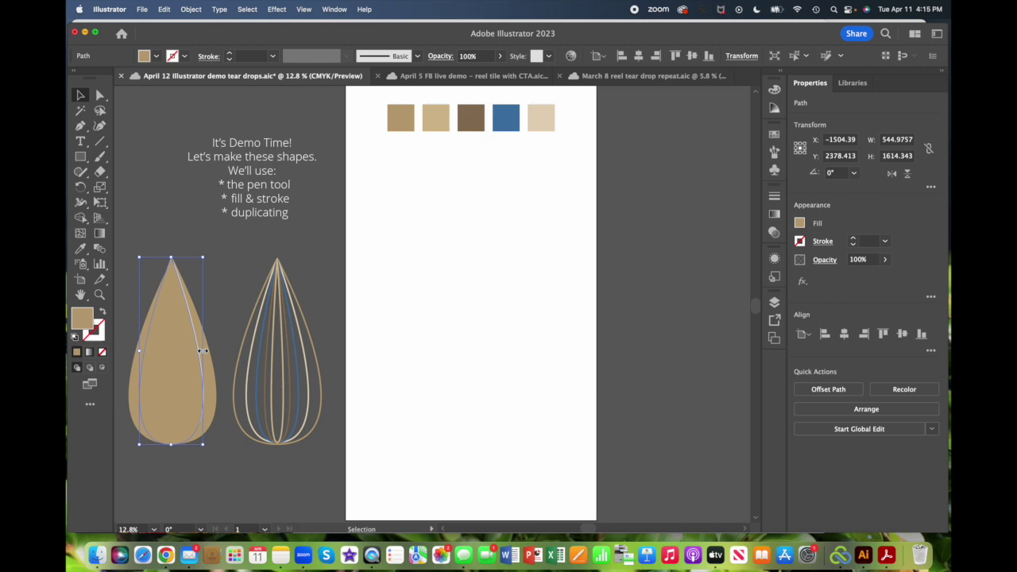
{"action": "left_click_drag", "start_coordinate": [203, 350], "coordinate": [218, 353]}
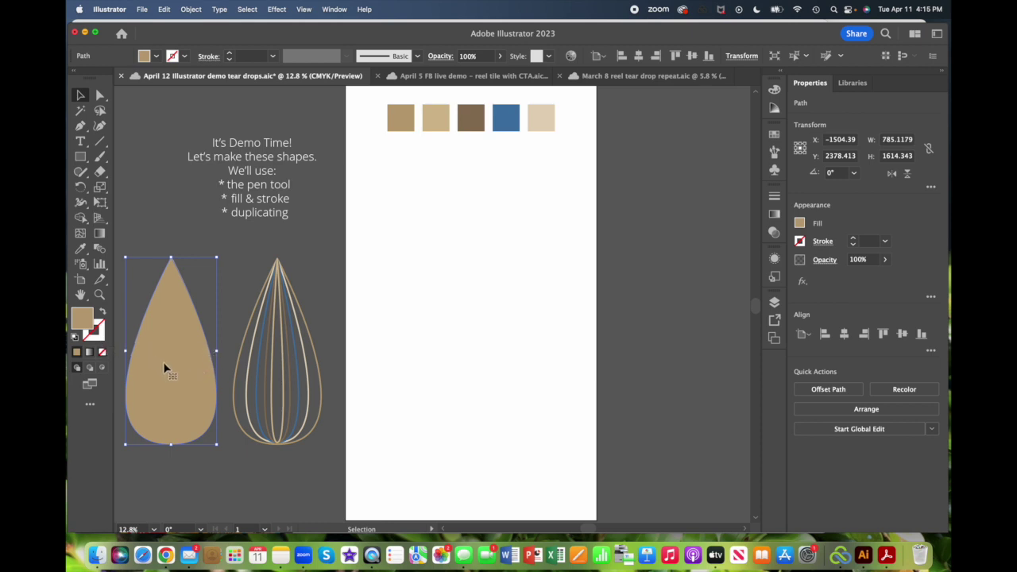
{"action": "left_click_drag", "start_coordinate": [164, 356], "coordinate": [461, 308]}
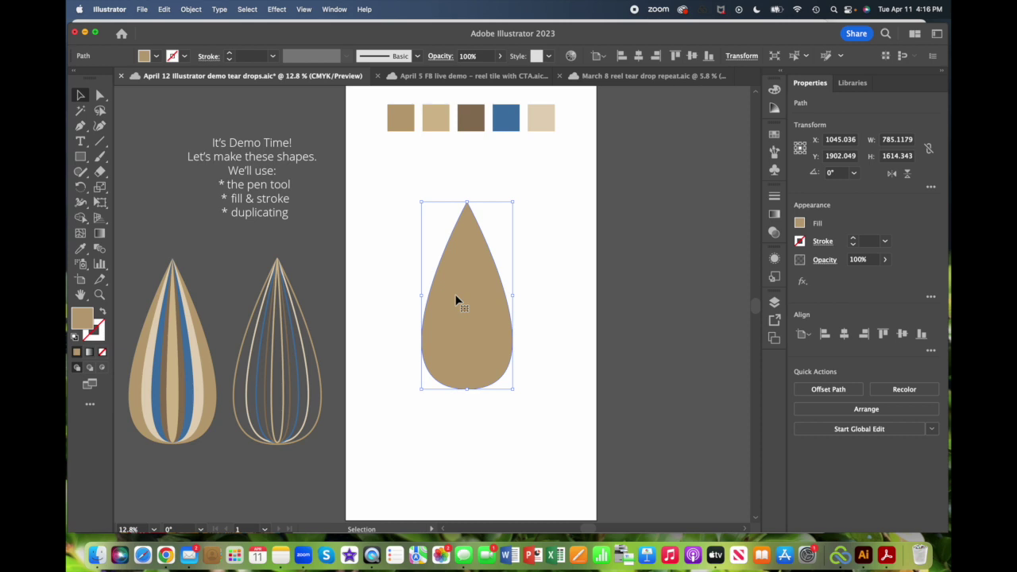
Lay a light beige copy over the tan teardrop, narrowed to about 617.5 wide so tan edges show.
{"action": "key", "text": "a"}
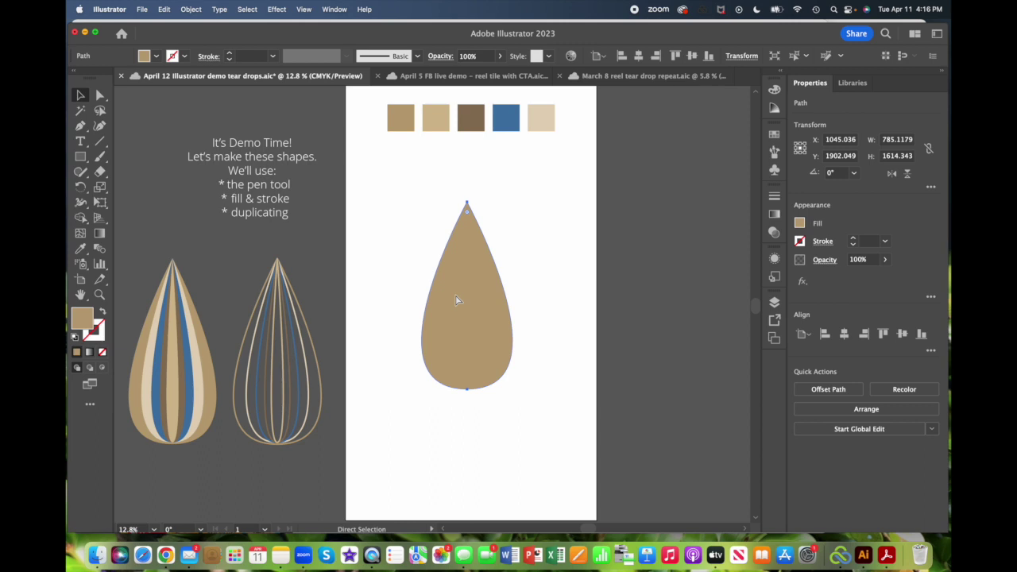
{"action": "key", "text": "v"}
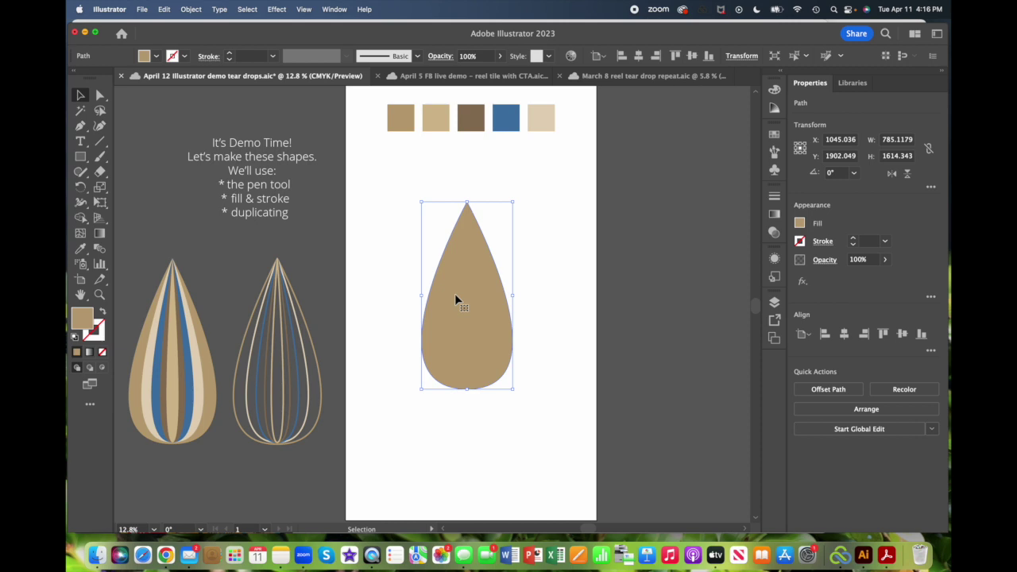
{"action": "left_click", "coordinate": [775, 134]}
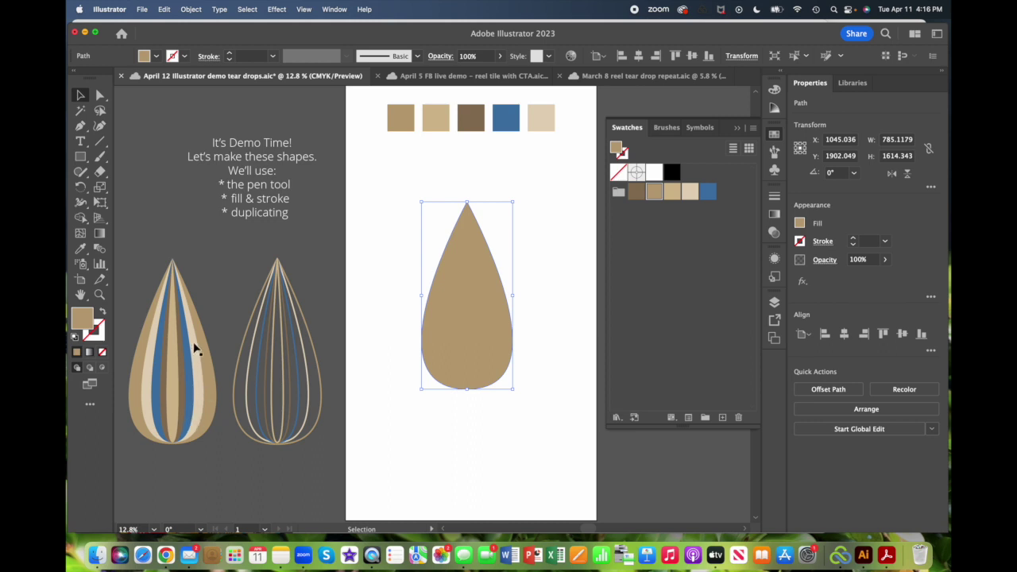
{"action": "left_click", "coordinate": [690, 193]}
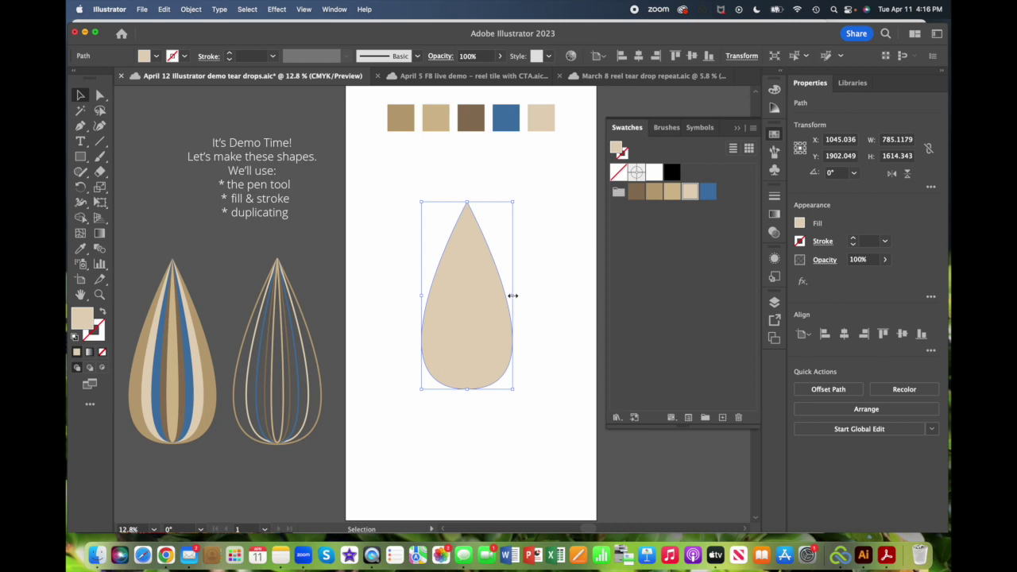
{"action": "left_click_drag", "start_coordinate": [513, 296], "coordinate": [503, 297]}
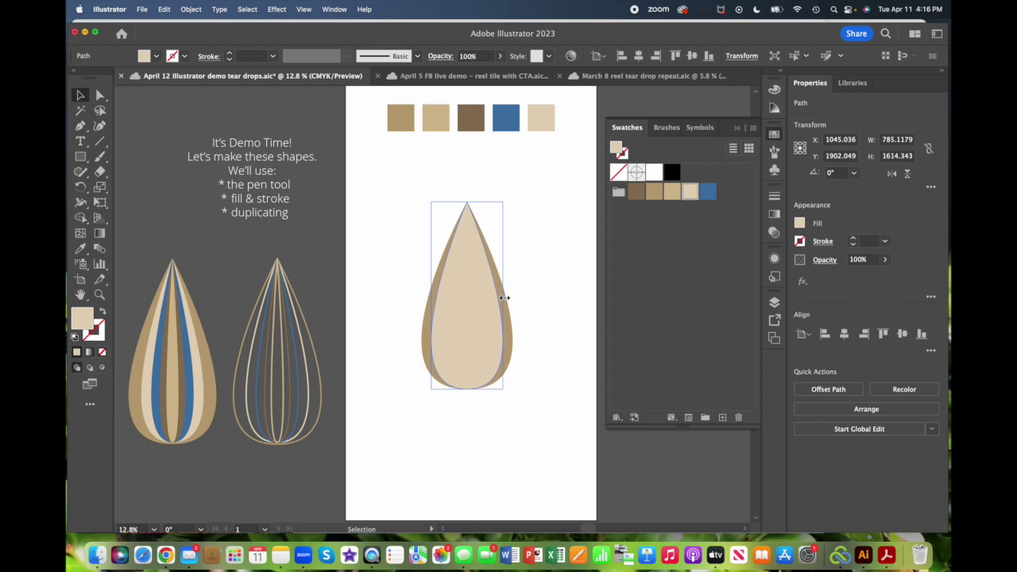
{"action": "left_click_drag", "start_coordinate": [503, 297], "coordinate": [503, 297]}
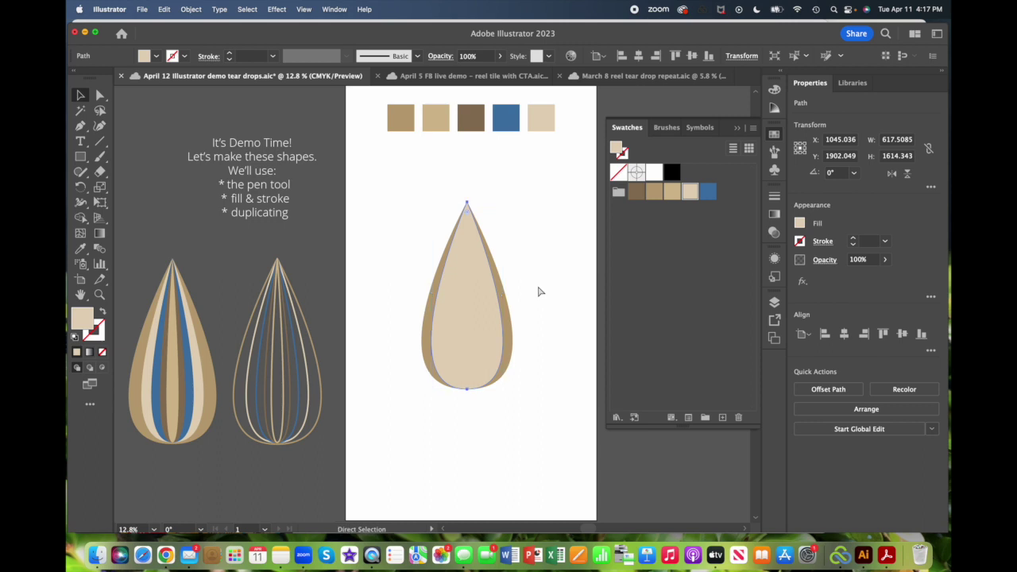
Add a blue copy on top, narrowed evenly to reveal beige stripes along both sides.
{"action": "key", "text": "a"}
{"action": "key", "text": "v"}
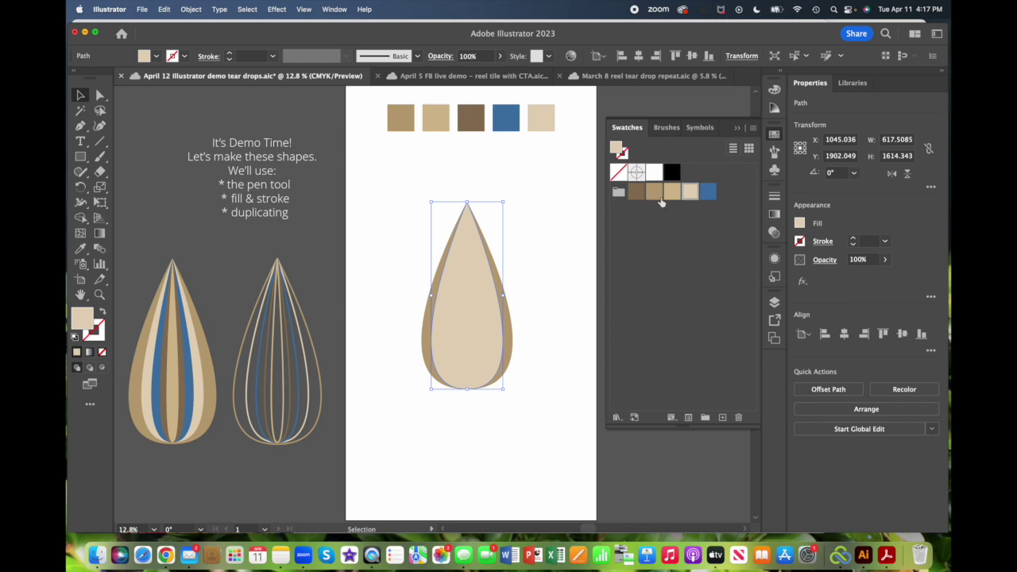
{"action": "left_click", "coordinate": [708, 192]}
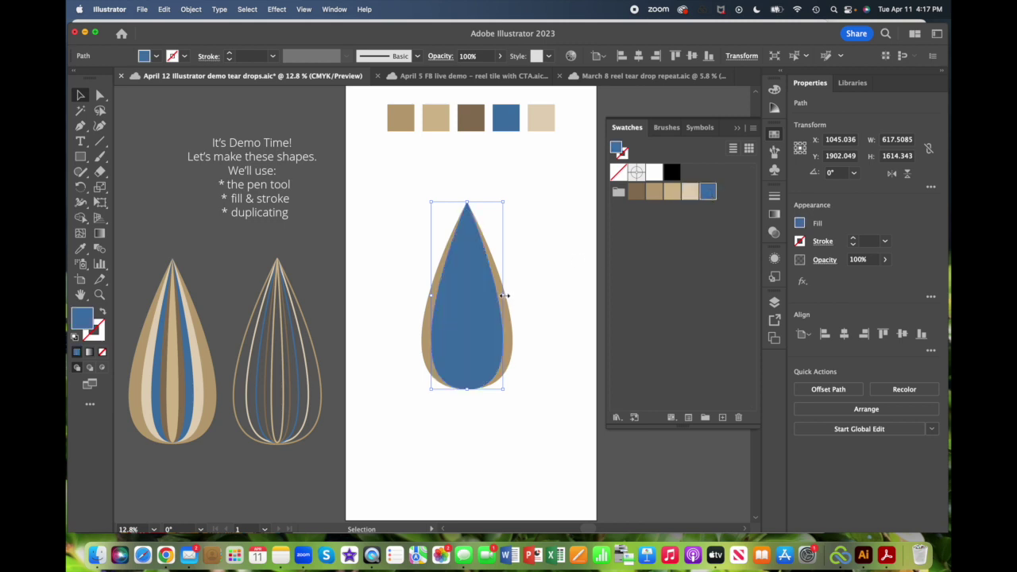
{"action": "left_click_drag", "start_coordinate": [506, 295], "coordinate": [495, 295]}
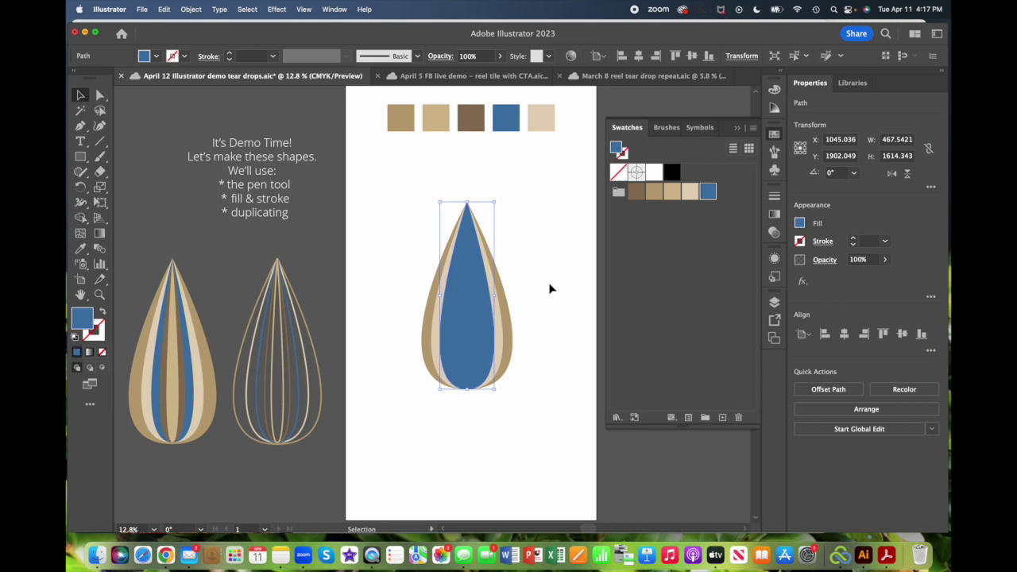
Add a dark brown copy, narrowed further to reveal blue stripes.
{"action": "key", "text": "a"}
{"action": "key", "text": "v"}
{"action": "left_click", "coordinate": [636, 194]}
{"action": "left_click_drag", "start_coordinate": [495, 295], "coordinate": [483, 296]}
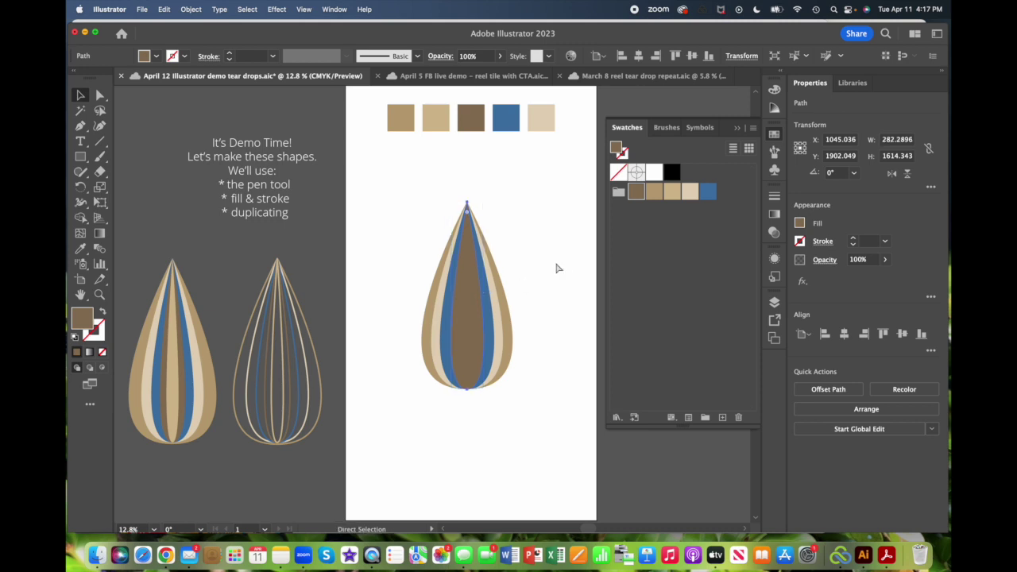
Make the innermost stripe a 114.68-wide tan centre piece, then drag it out to the right.
{"action": "left_click", "coordinate": [673, 199]}
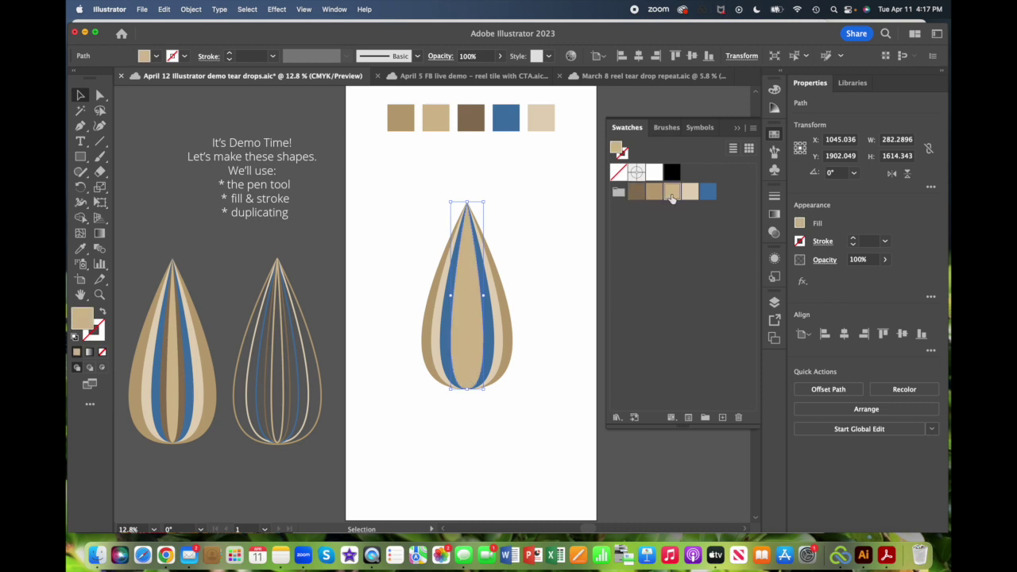
{"action": "left_click_drag", "start_coordinate": [483, 297], "coordinate": [475, 298]}
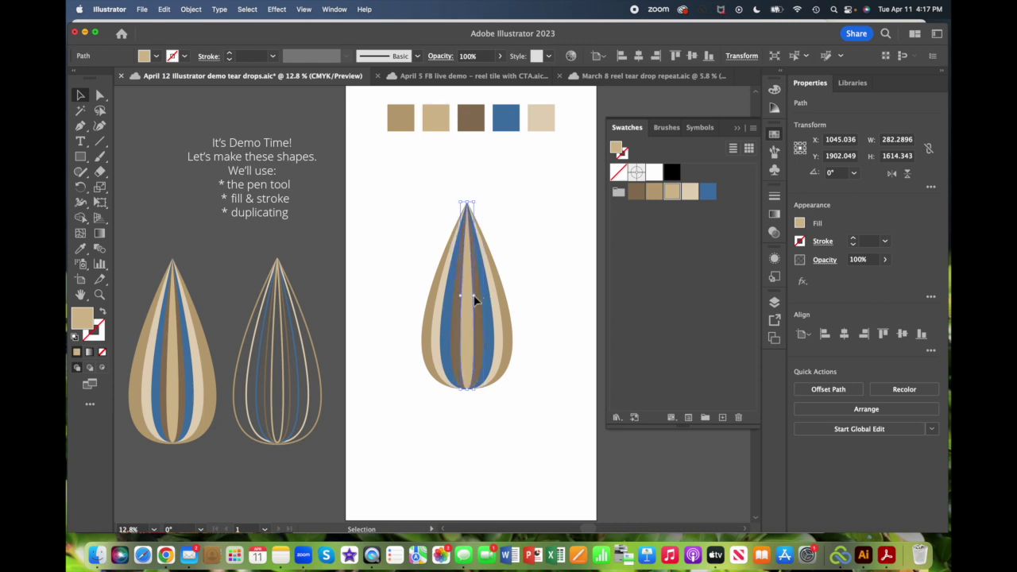
{"action": "left_click", "coordinate": [544, 291]}
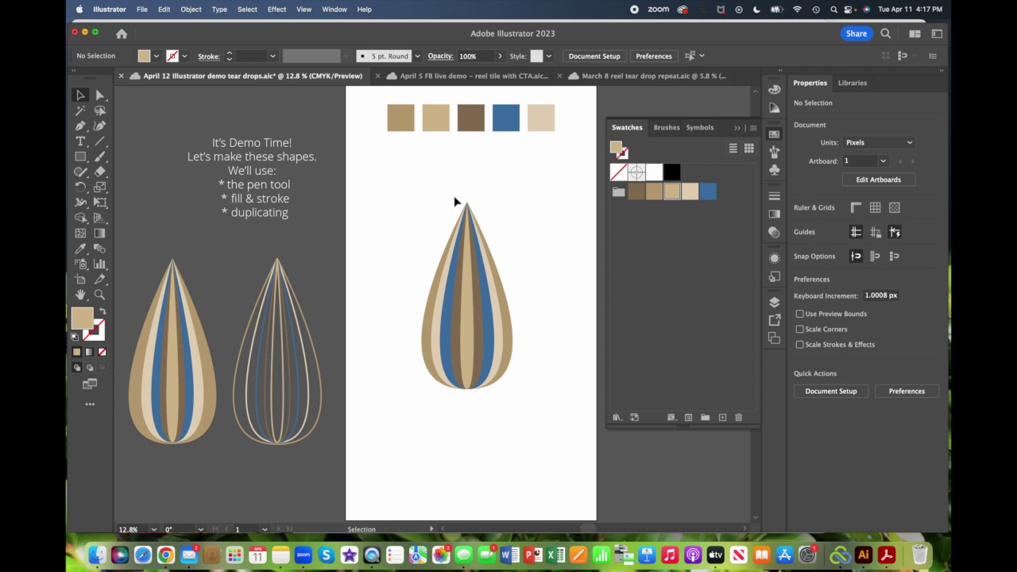
{"action": "left_click_drag", "start_coordinate": [468, 281], "coordinate": [501, 280]}
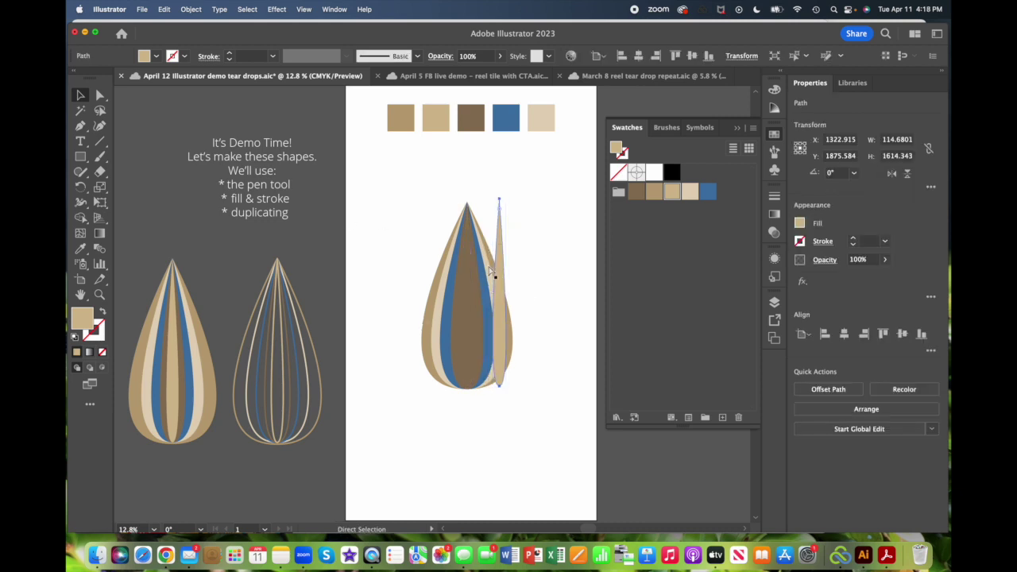
Undo the tan stripe move and group all the teardrop's stripes into one 785 × 1614 object.
{"action": "key", "text": "super+z"}
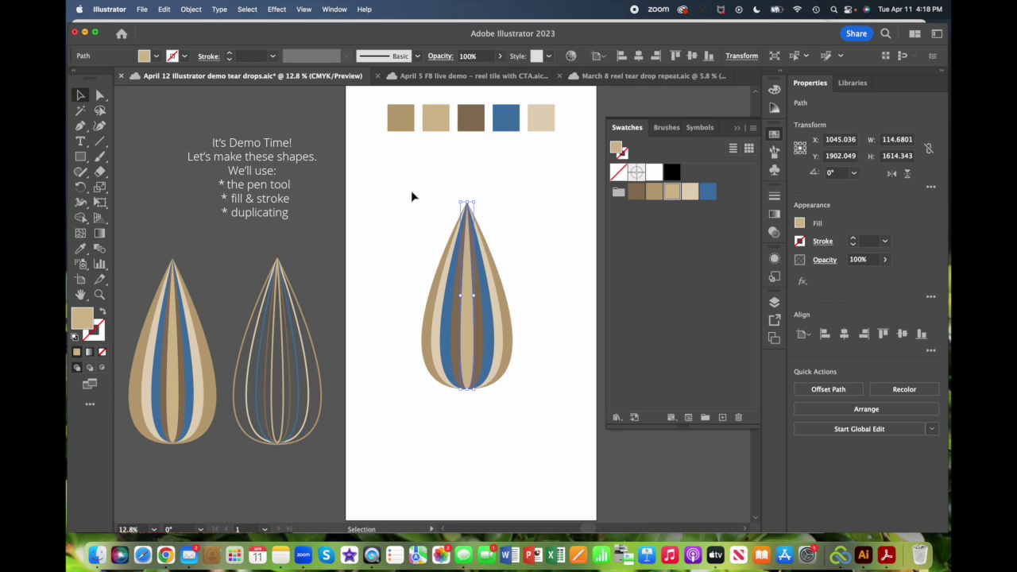
{"action": "left_click_drag", "start_coordinate": [411, 191], "coordinate": [541, 428]}
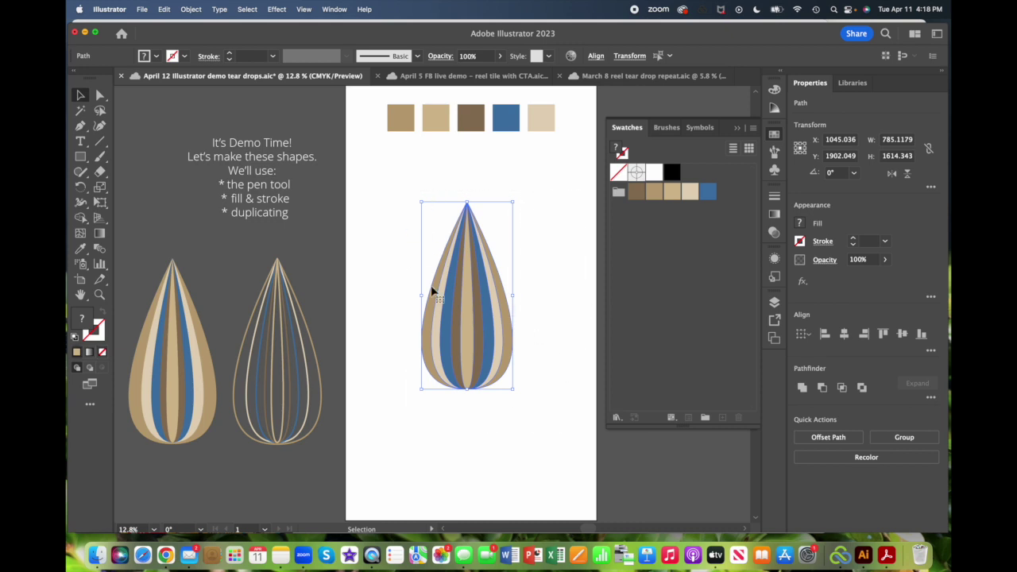
{"action": "left_click", "coordinate": [189, 9]}
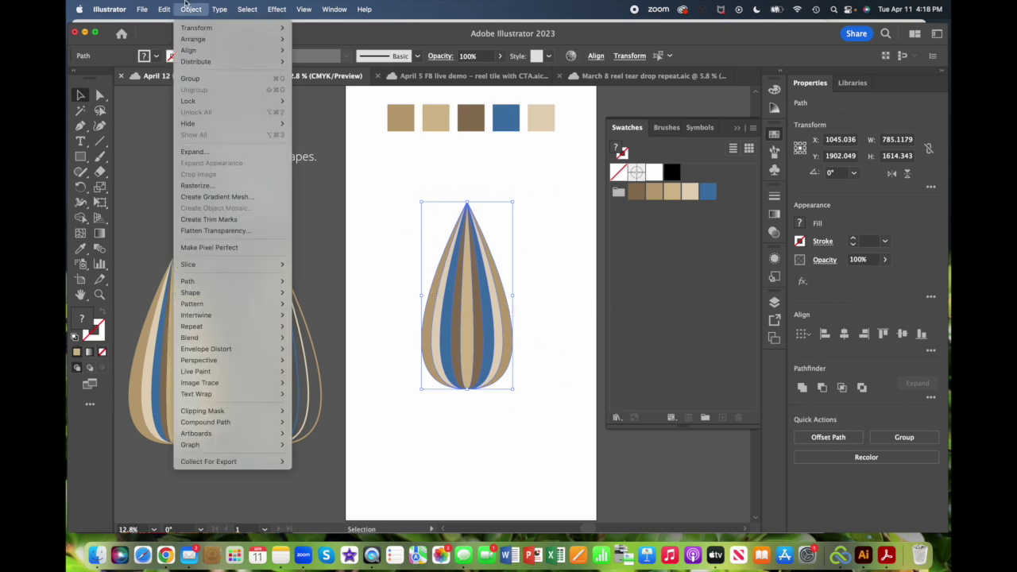
{"action": "left_click", "coordinate": [195, 75]}
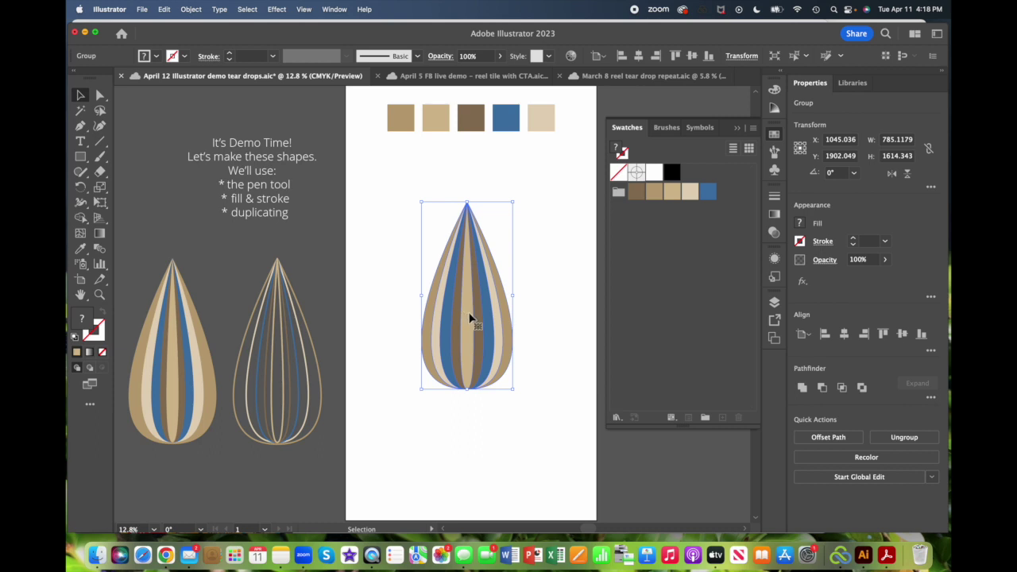
Shift the striped teardrop left and Option-drag a matching duplicate beside it on the right.
{"action": "left_click_drag", "start_coordinate": [465, 314], "coordinate": [424, 320]}
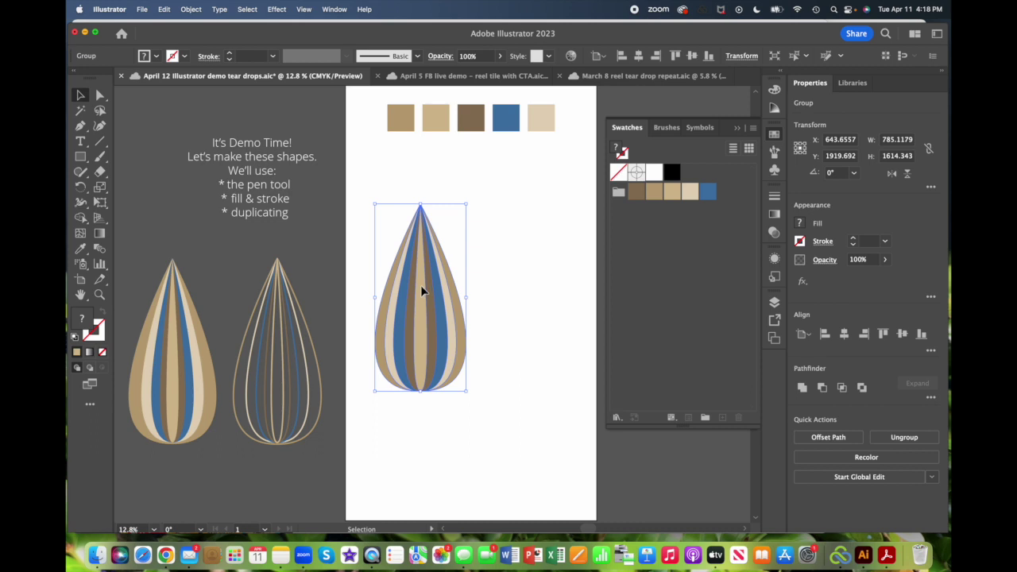
{"action": "left_click_drag", "start_coordinate": [421, 292], "coordinate": [525, 288]}
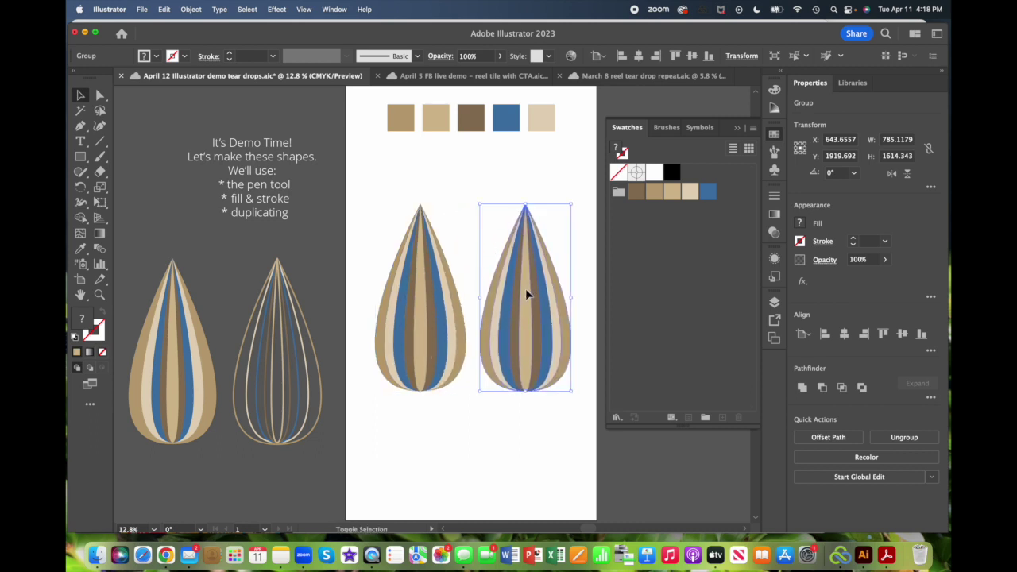
{"action": "left_click", "coordinate": [459, 165]}
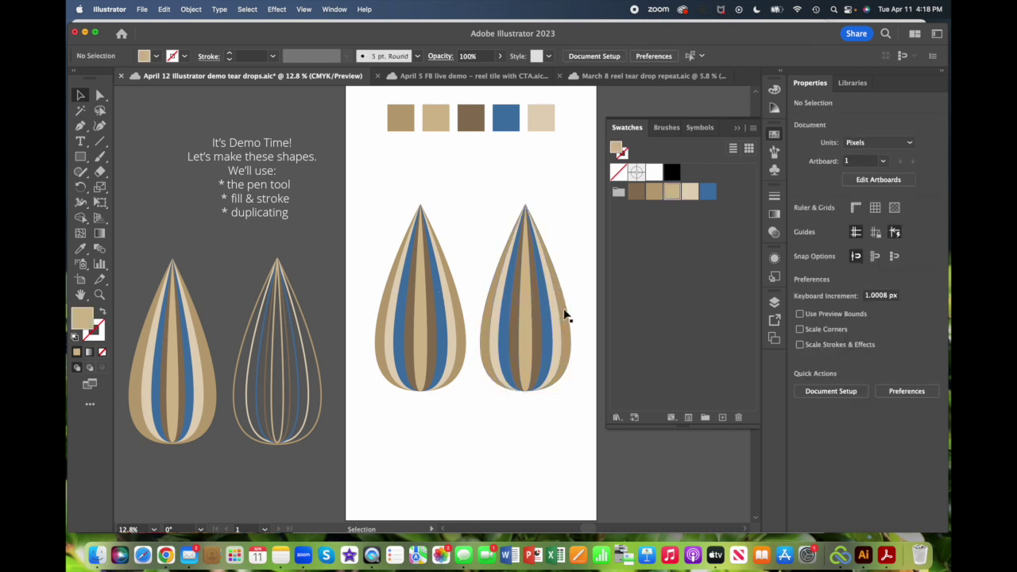
Inside the right teardrop group, turn the outermost tan stripe into a 10 pt outline with no fill.
{"action": "double_click", "coordinate": [565, 306]}
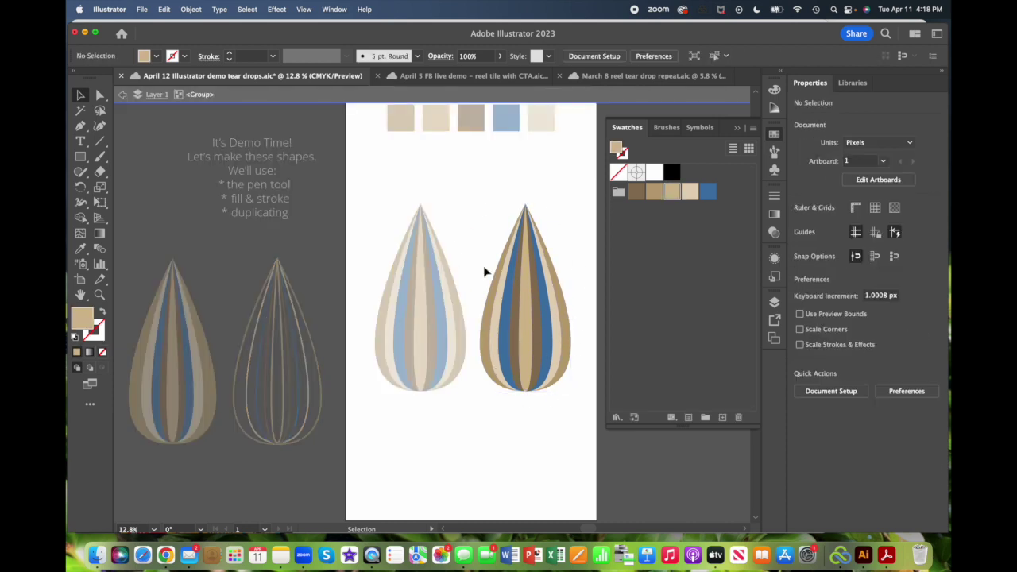
{"action": "left_click", "coordinate": [566, 310]}
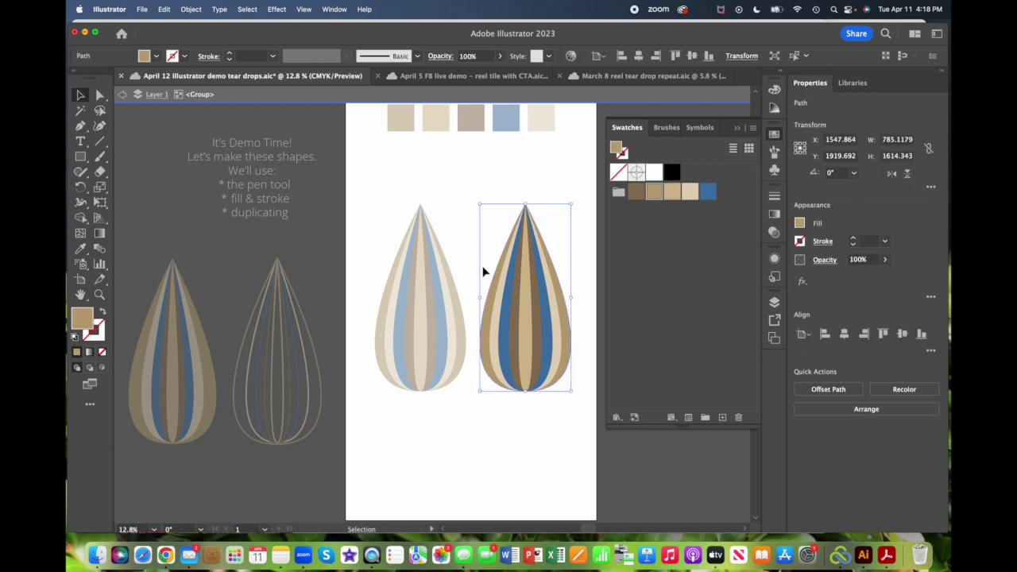
{"action": "scroll", "coordinate": [571, 306], "scroll_direction": "up", "scroll_amount": 5}
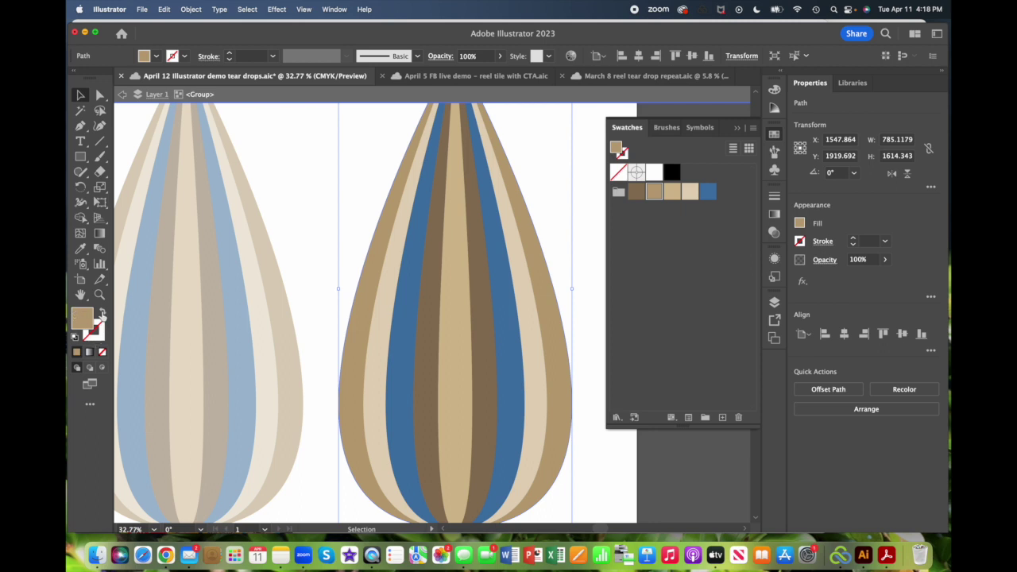
{"action": "left_click", "coordinate": [105, 313]}
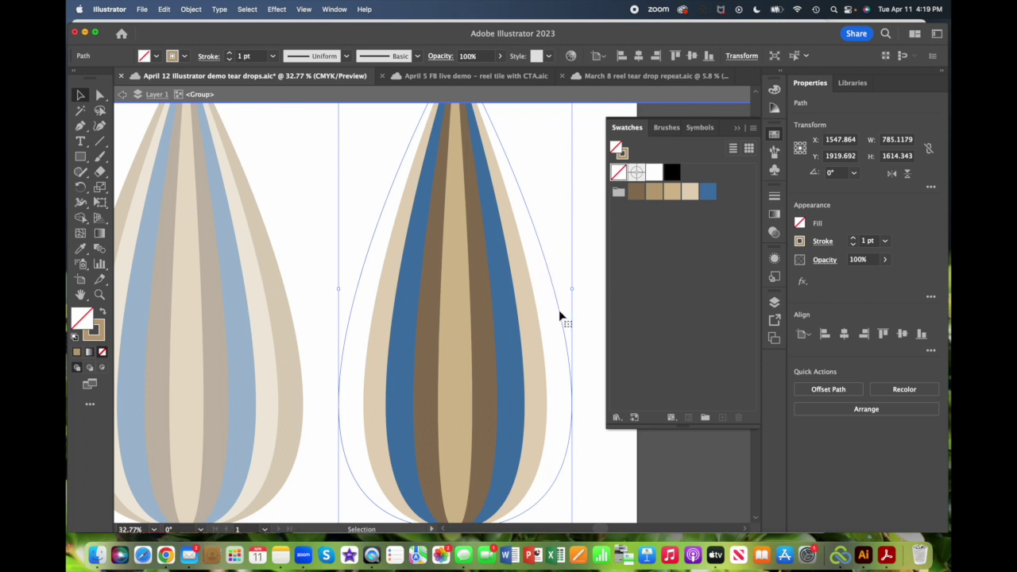
{"action": "left_click", "coordinate": [887, 242]}
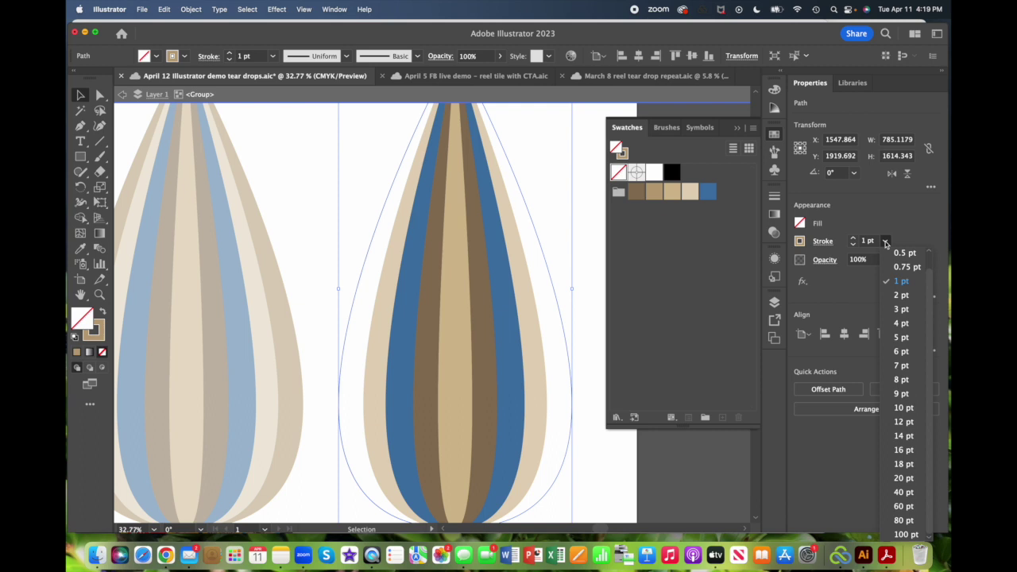
{"action": "left_click", "coordinate": [903, 408]}
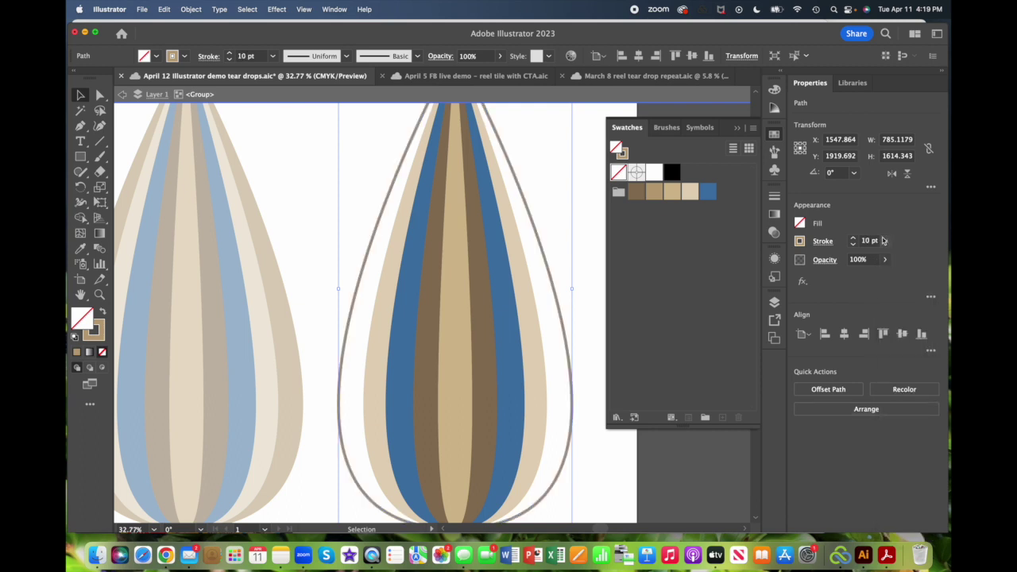
{"action": "left_click", "coordinate": [539, 328]}
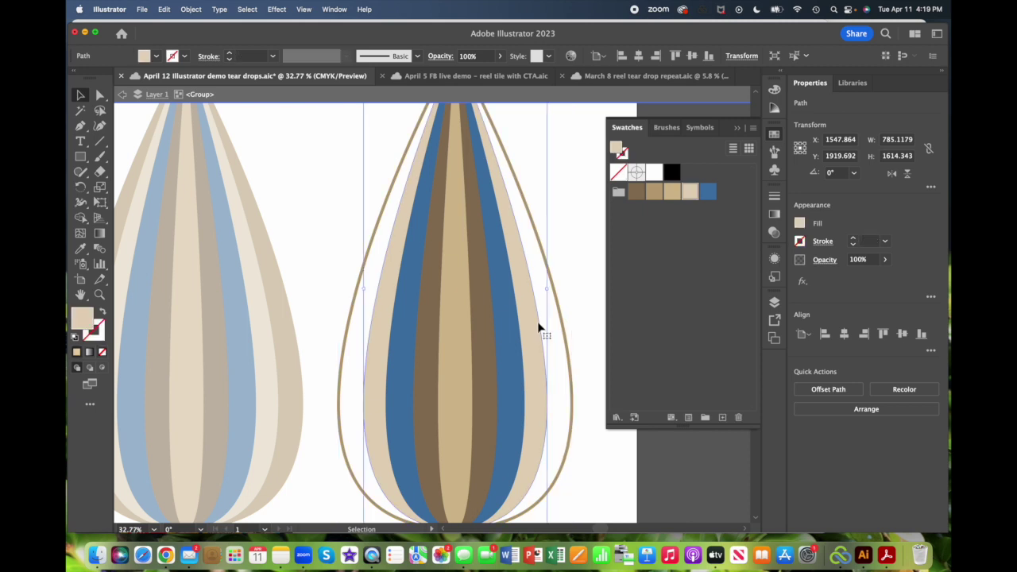
Convert the beige and blue stripes into 10 pt unfilled outlines.
{"action": "left_click", "coordinate": [101, 313]}
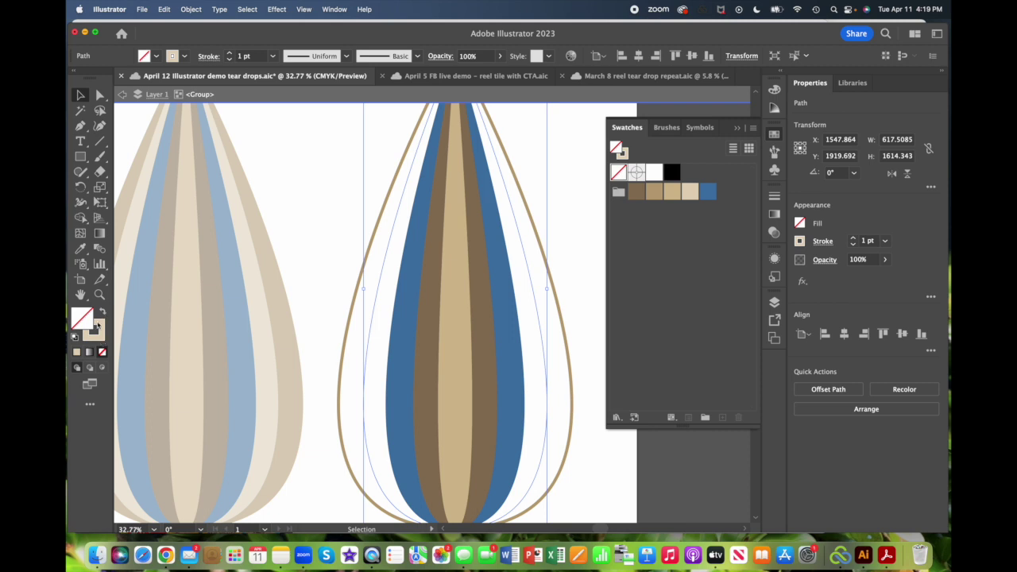
{"action": "left_click", "coordinate": [885, 241]}
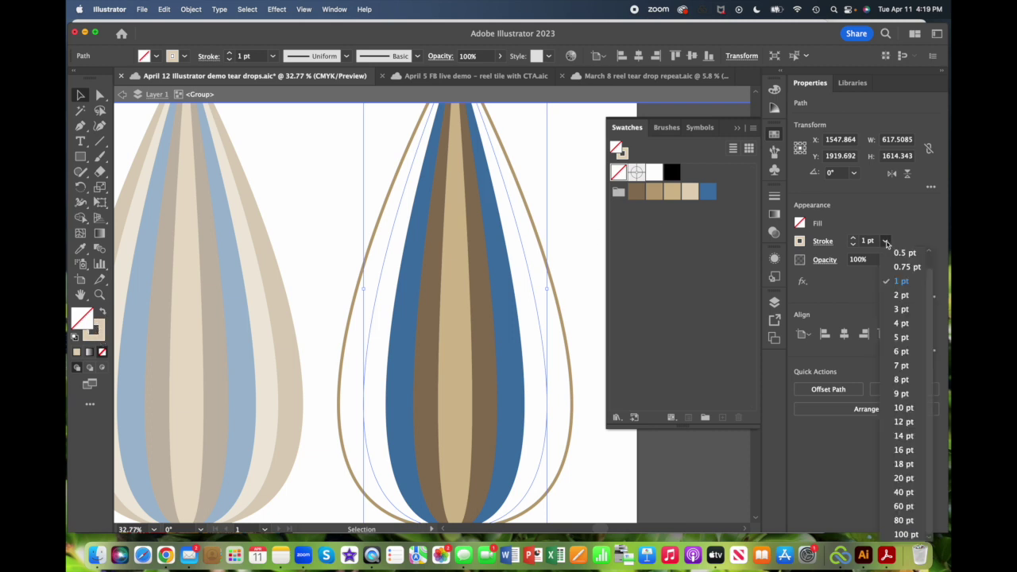
{"action": "left_click", "coordinate": [904, 408]}
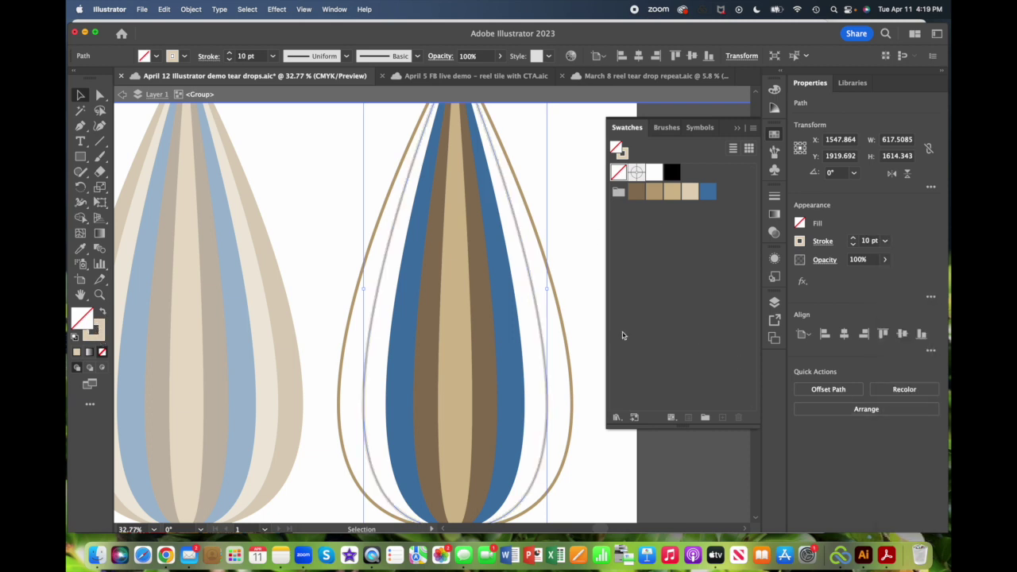
{"action": "left_click", "coordinate": [520, 337]}
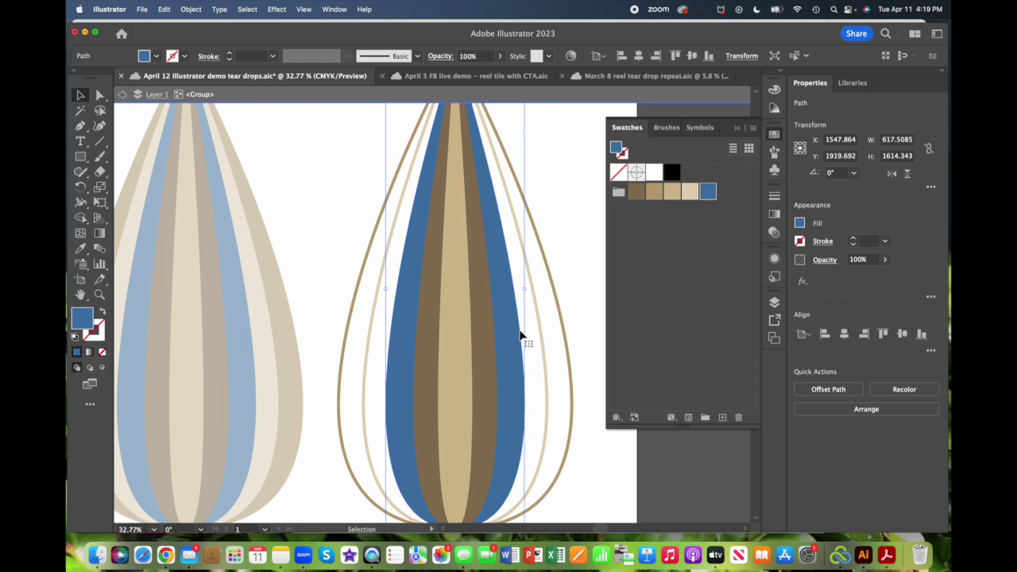
{"action": "left_click", "coordinate": [101, 313]}
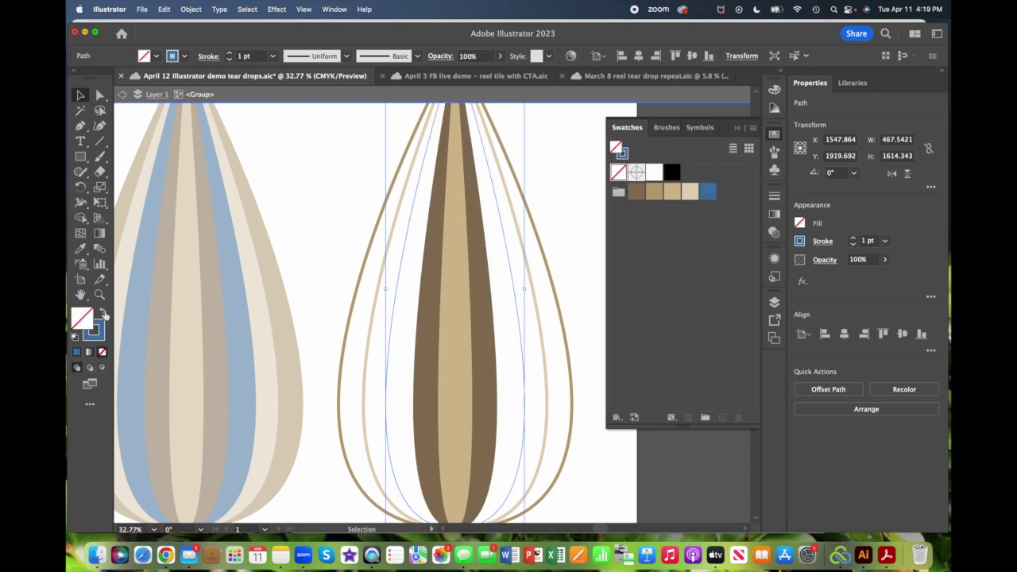
{"action": "left_click", "coordinate": [885, 241]}
{"action": "left_click", "coordinate": [901, 409]}
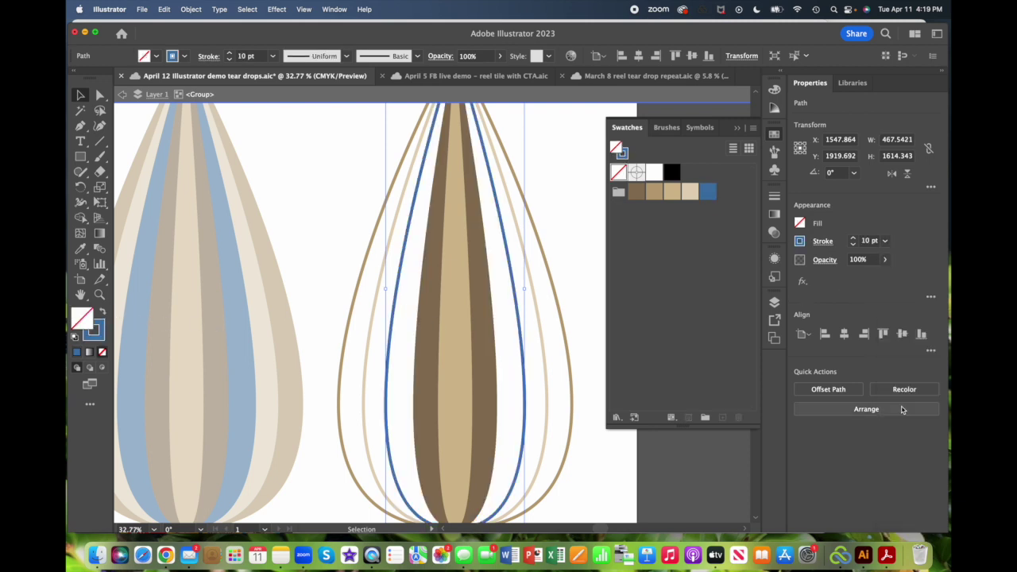
Convert the brown and centre tan stripes into 10 pt unfilled outlines.
{"action": "left_click", "coordinate": [489, 329]}
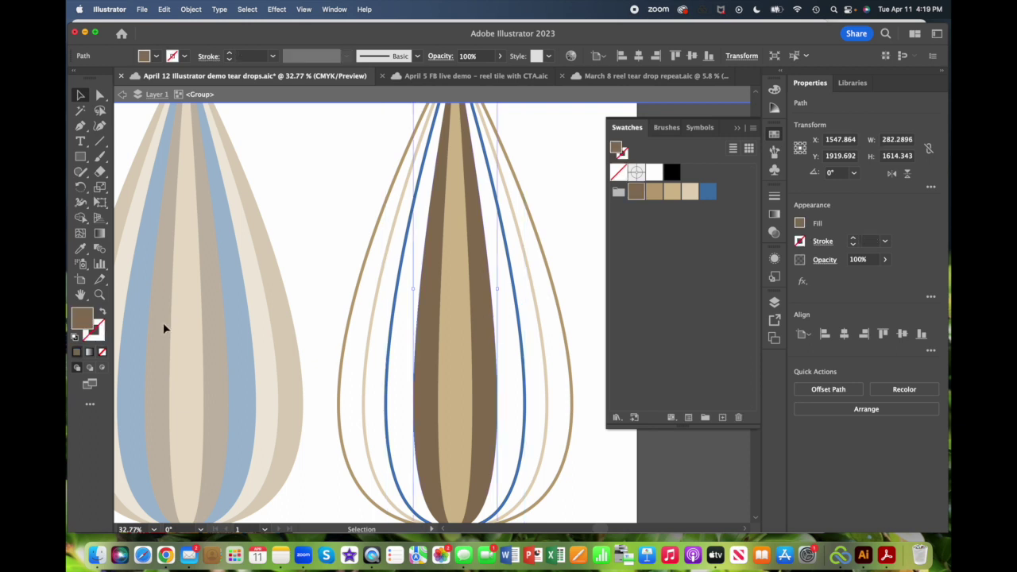
{"action": "left_click", "coordinate": [102, 313]}
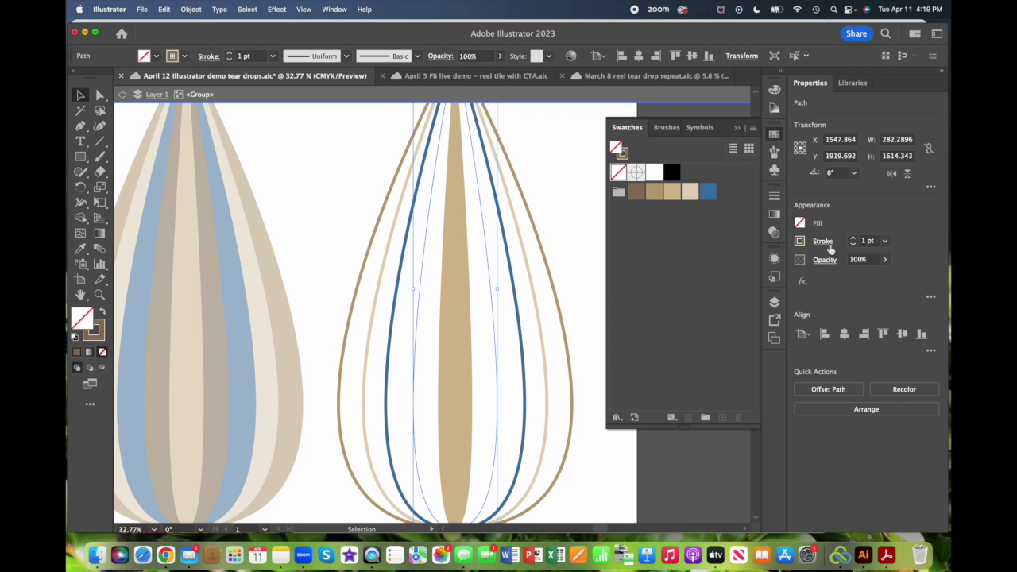
{"action": "left_click", "coordinate": [886, 244]}
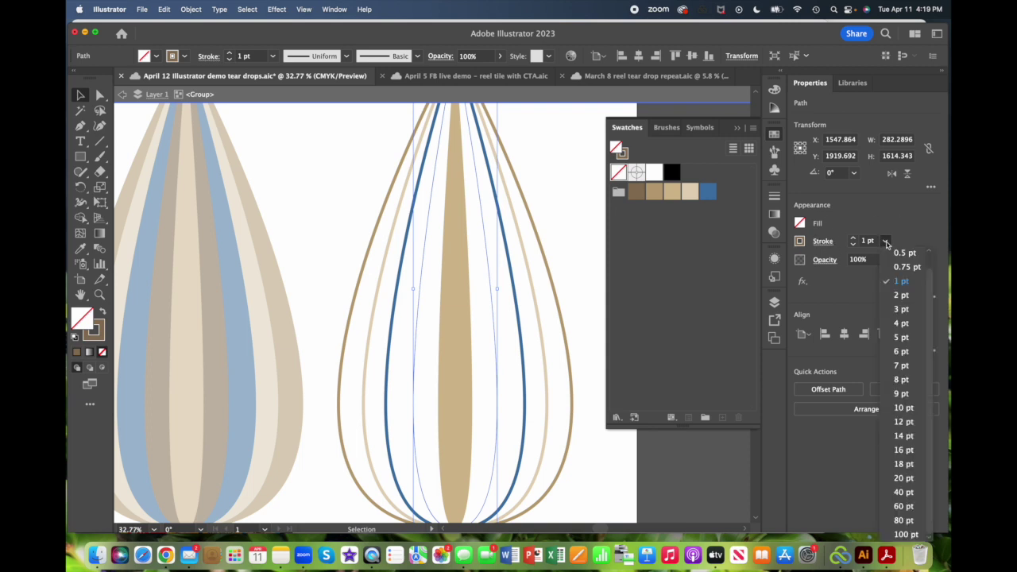
{"action": "left_click", "coordinate": [906, 418]}
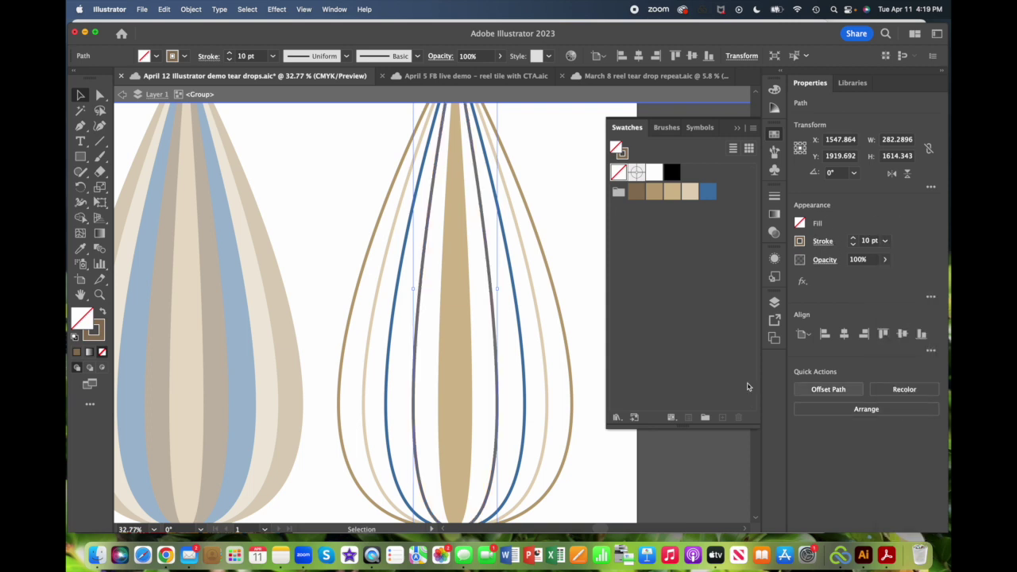
{"action": "left_click", "coordinate": [469, 341]}
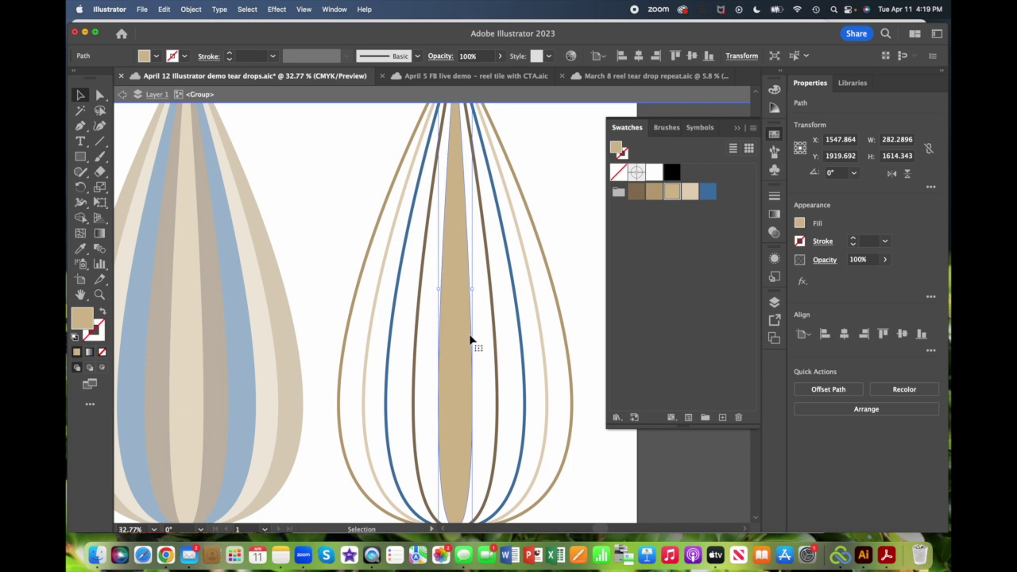
{"action": "left_click", "coordinate": [103, 312]}
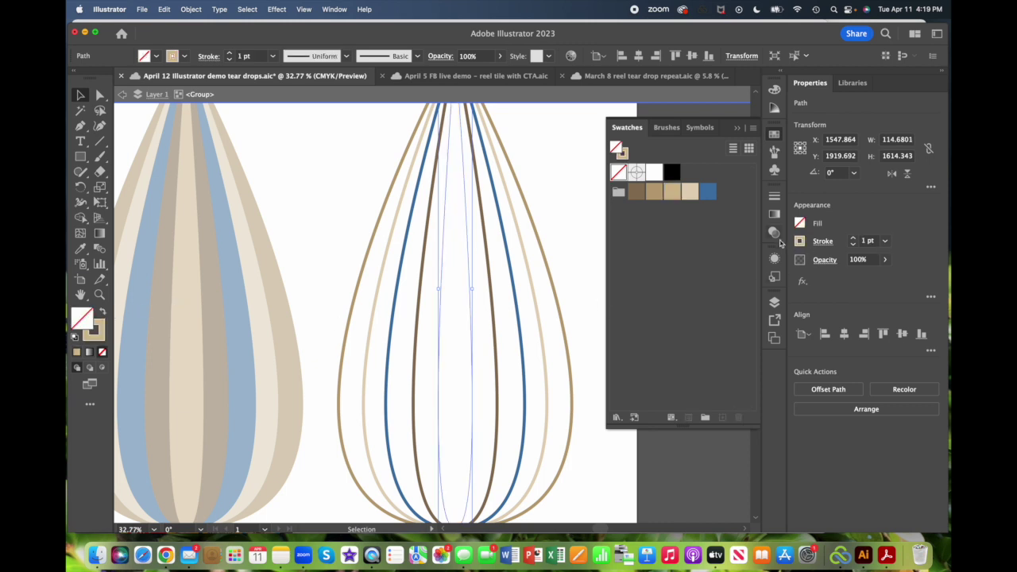
{"action": "left_click", "coordinate": [884, 241]}
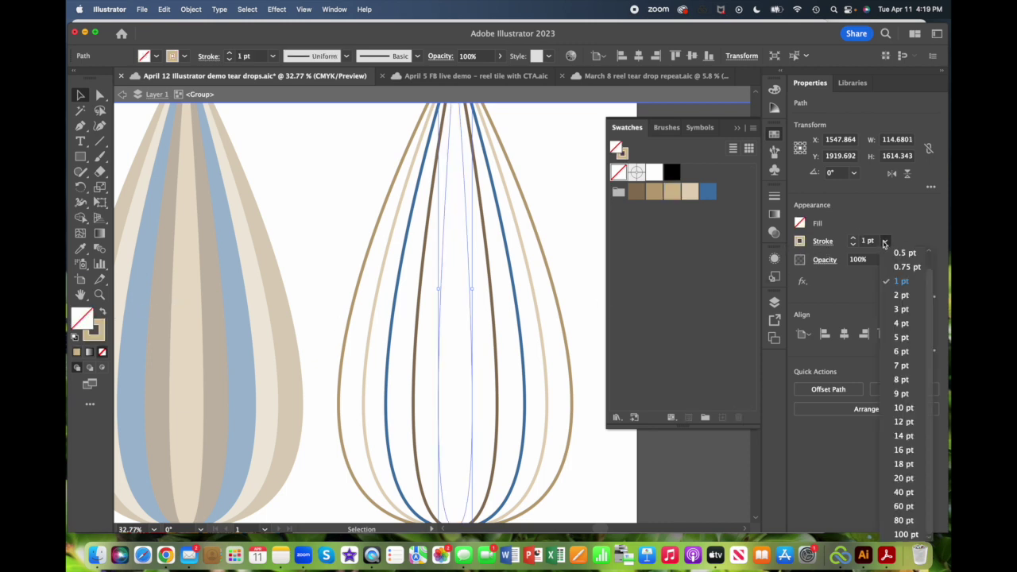
{"action": "left_click", "coordinate": [904, 407]}
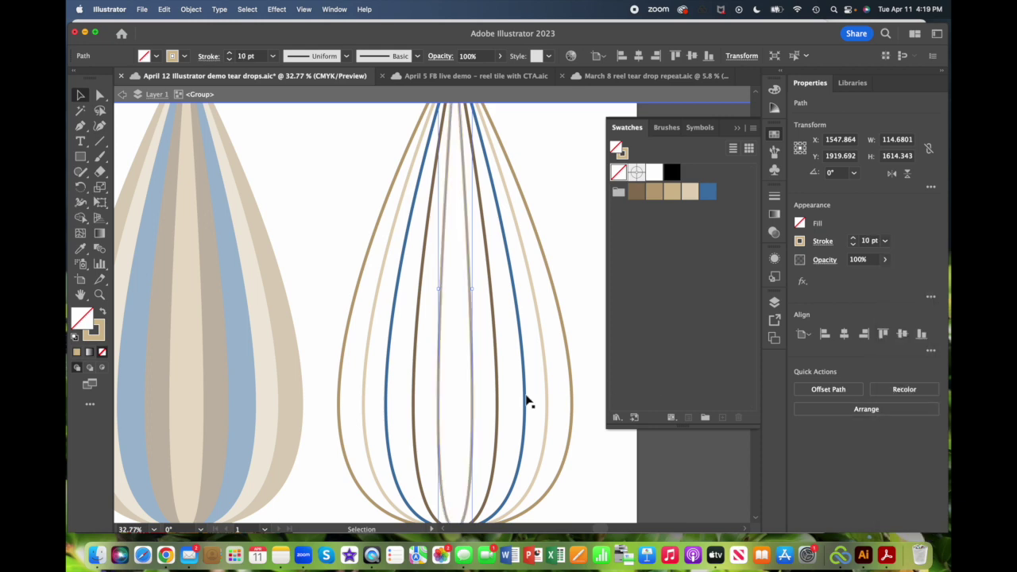
Zoom out and exit Isolation Mode to see both the solid and 10 pt outline teardrops.
{"action": "scroll", "coordinate": [491, 403], "scroll_direction": "down", "scroll_amount": 5}
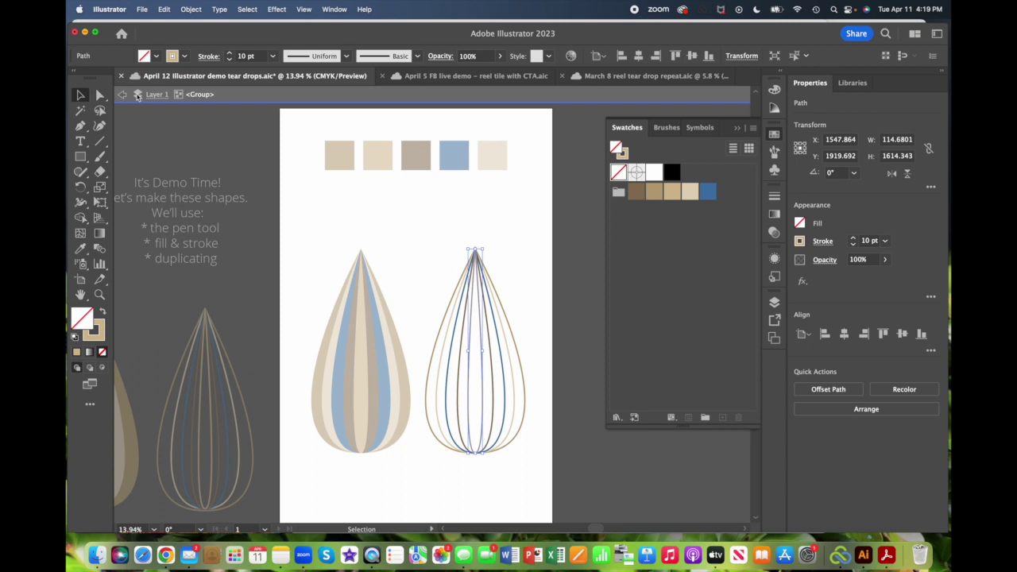
{"action": "double_click", "coordinate": [525, 219]}
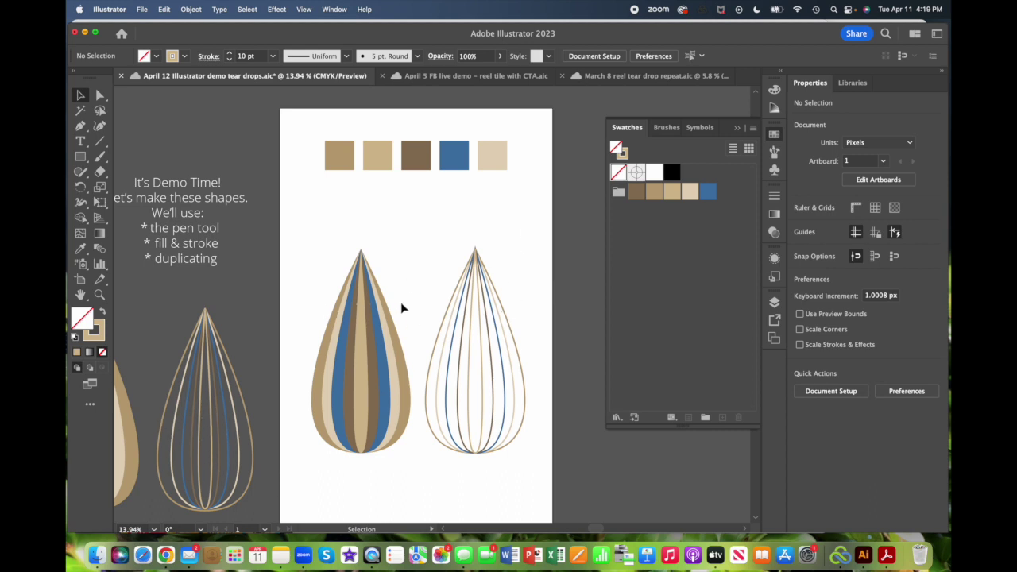
{"action": "left_click", "coordinate": [445, 332]}
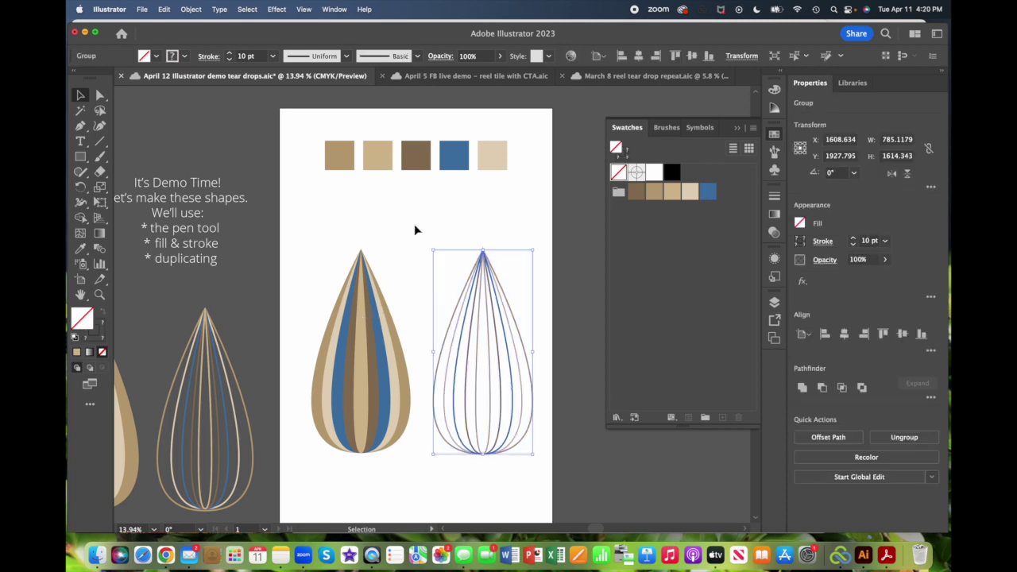
{"action": "left_click", "coordinate": [414, 229]}
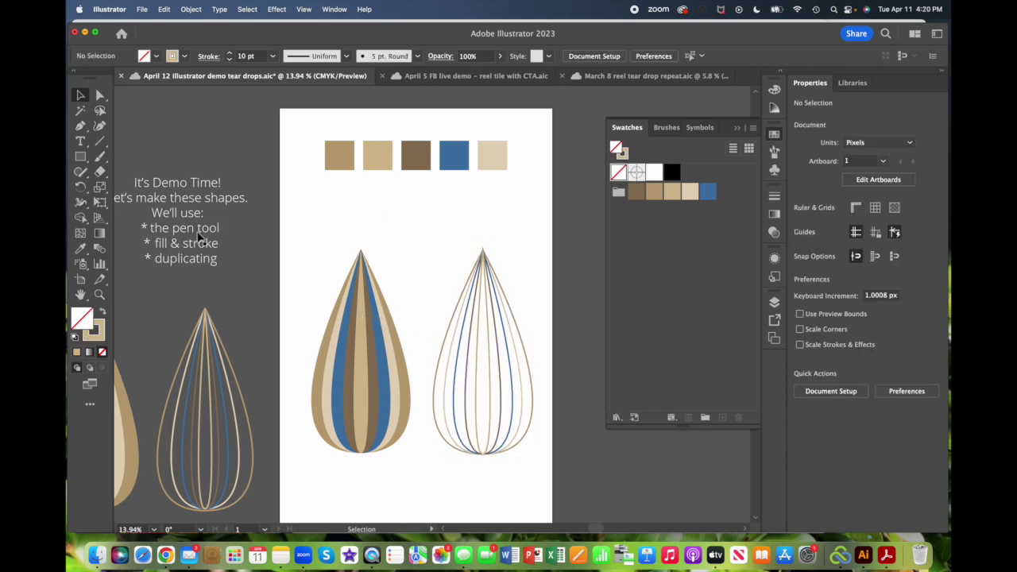